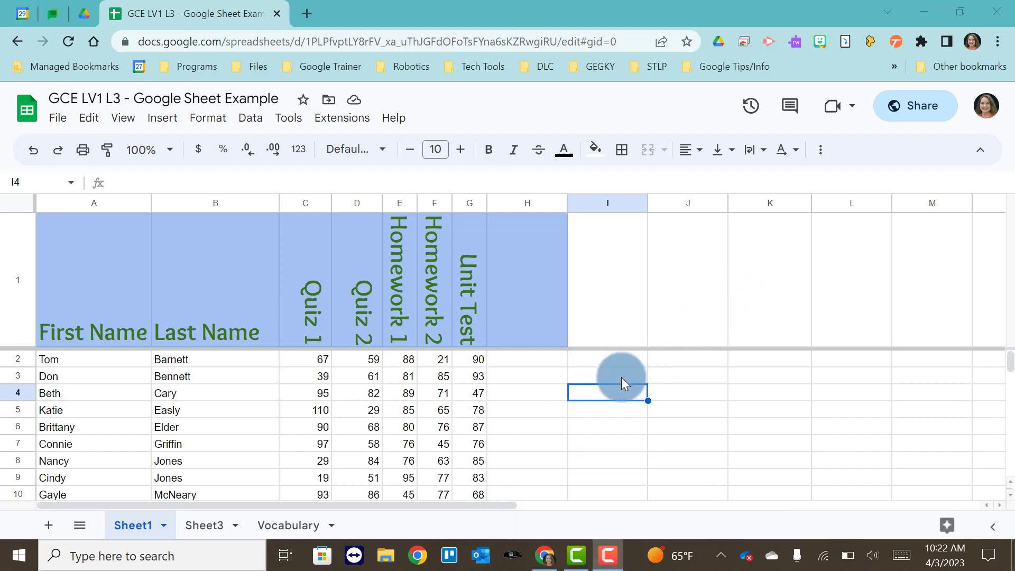
# Step: Enter the text Formula in I4 and the formula =2+2 in J4
pyautogui.write('Formula')
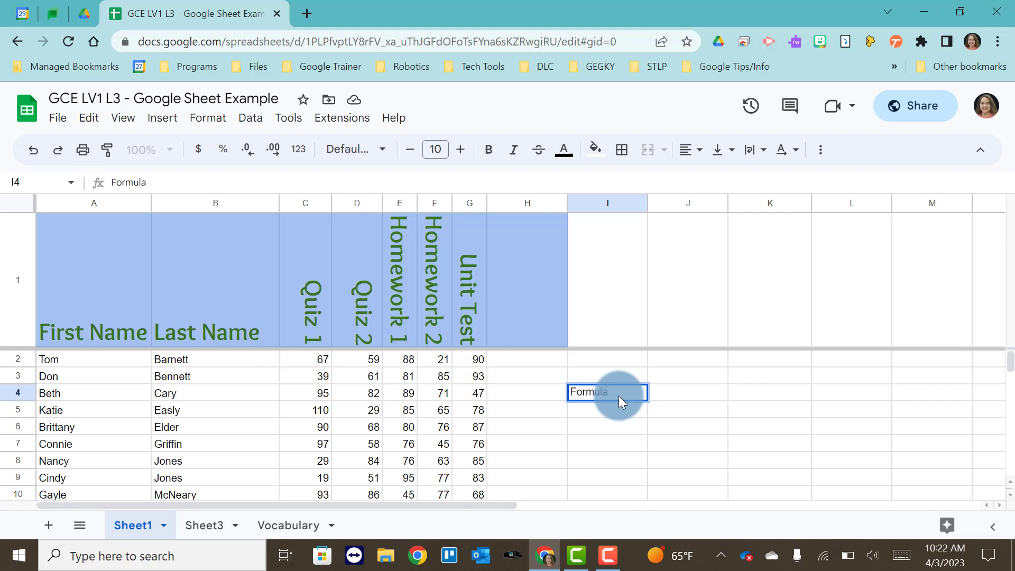
pyautogui.press('Tab')
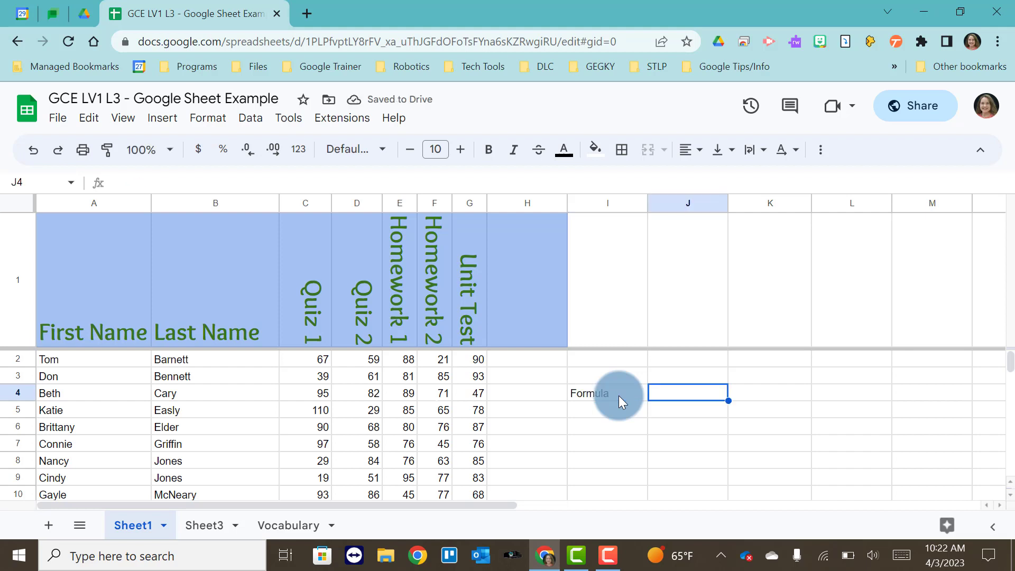
pyautogui.write('=')
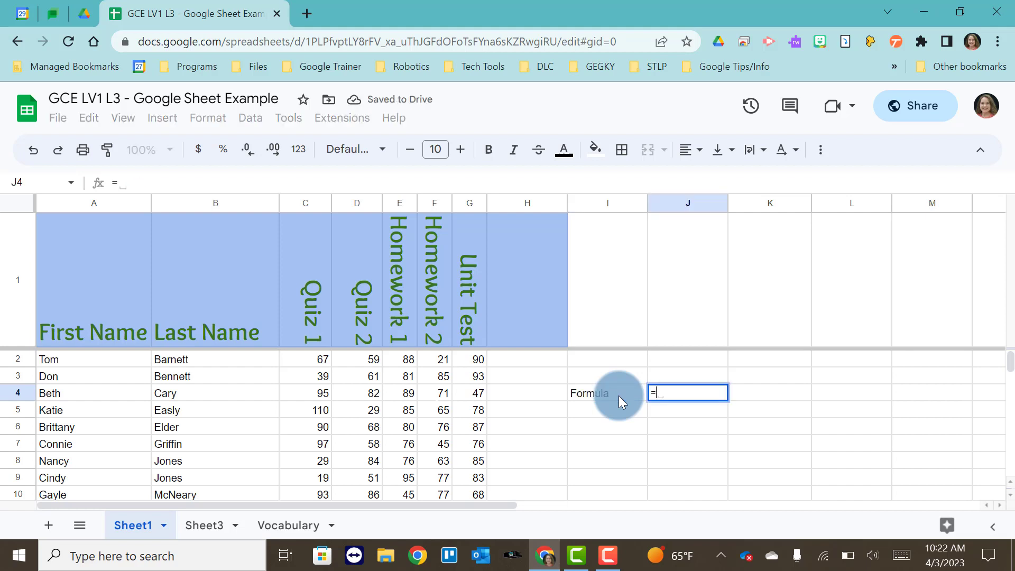
pyautogui.write('2+2')
pyautogui.press('Return')
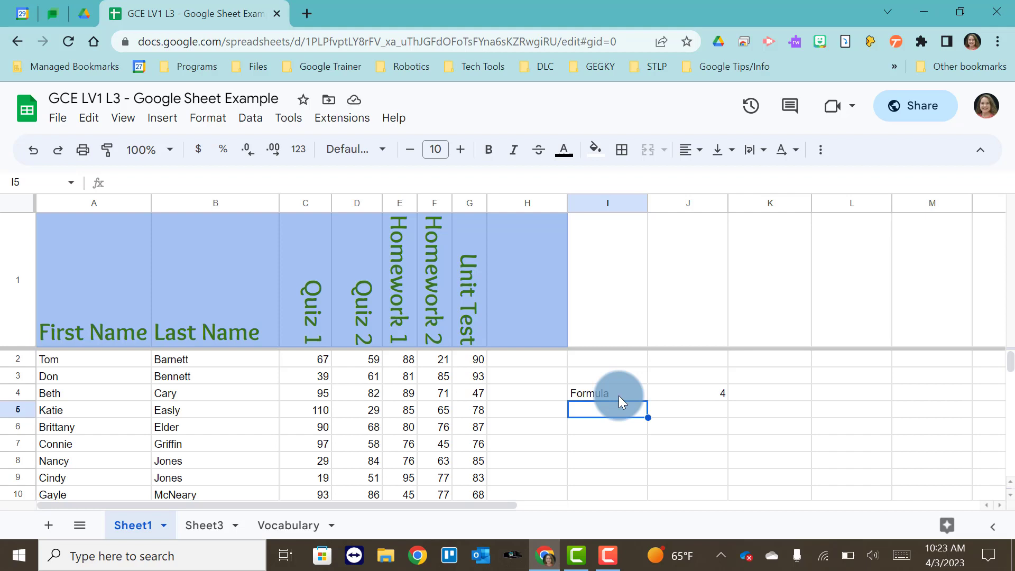
# Step: Clear the test formula from J4
pyautogui.click(696, 393)
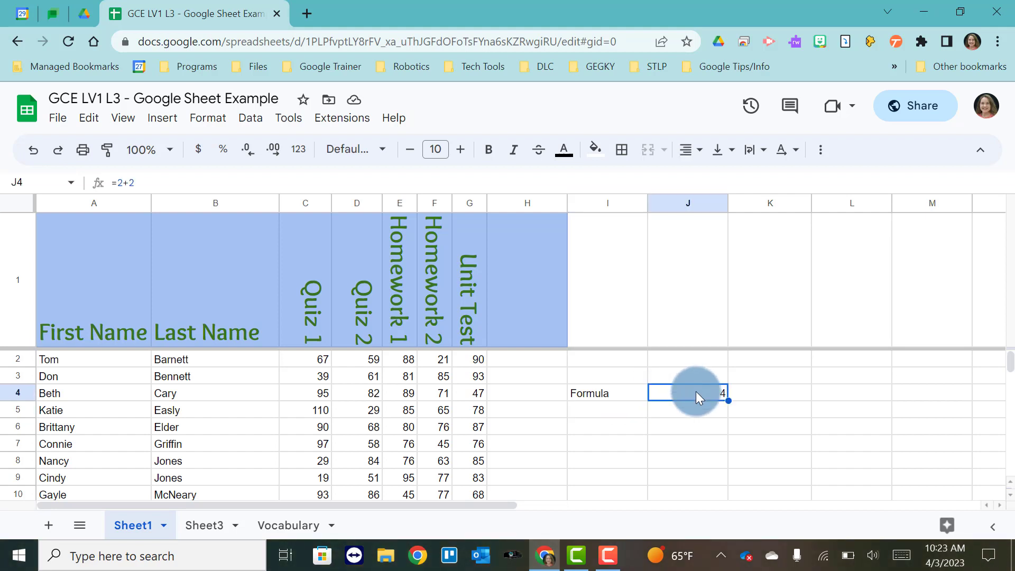
pyautogui.press('Delete')
# Step: Enter Average as the column header in H1
pyautogui.click(518, 310)
pyautogui.write('Av')
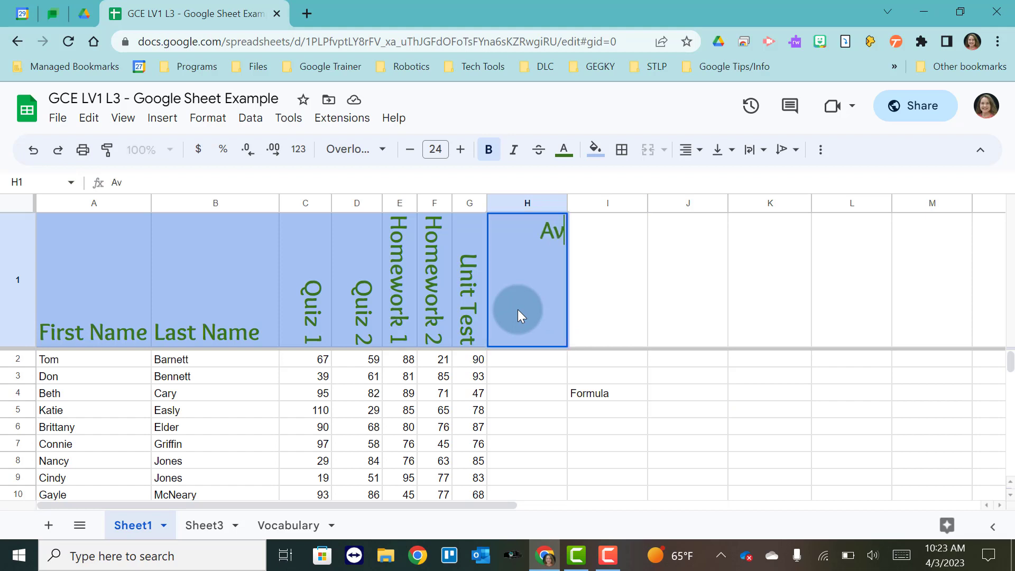
pyautogui.write('erage')
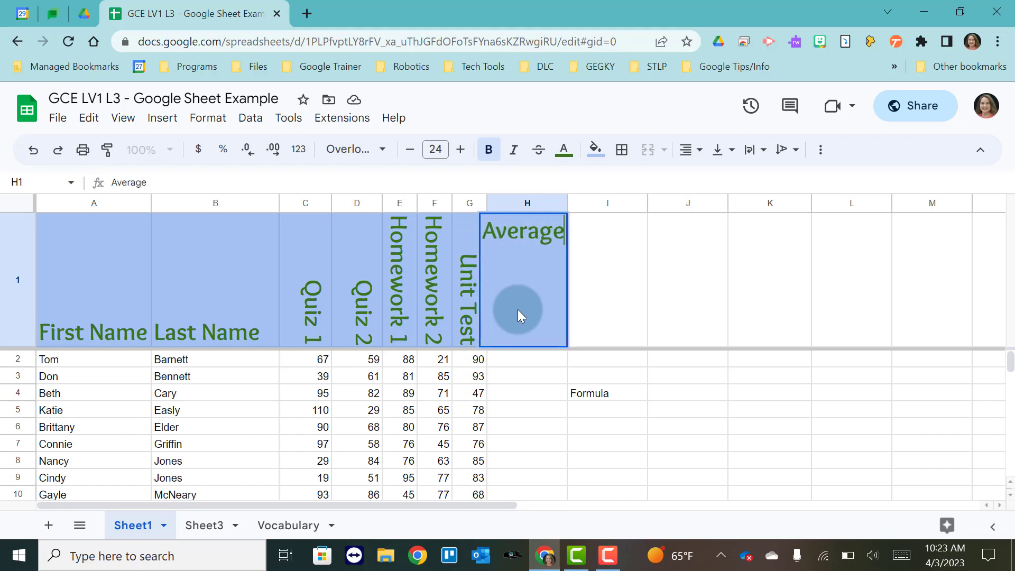
pyautogui.press('Return')
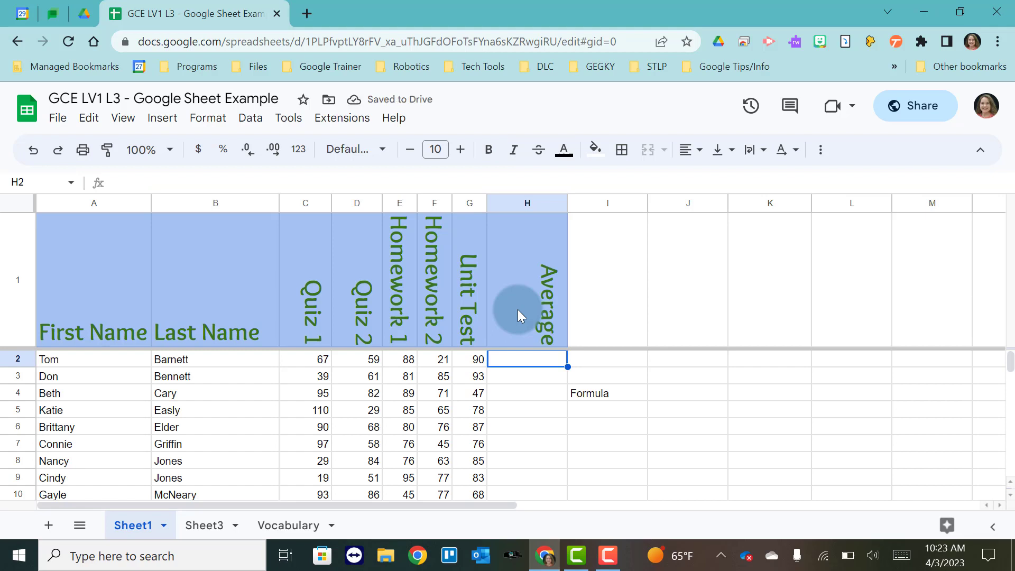
# Step: Clear the text Formula from I4
pyautogui.click(591, 397)
pyautogui.press('Delete')
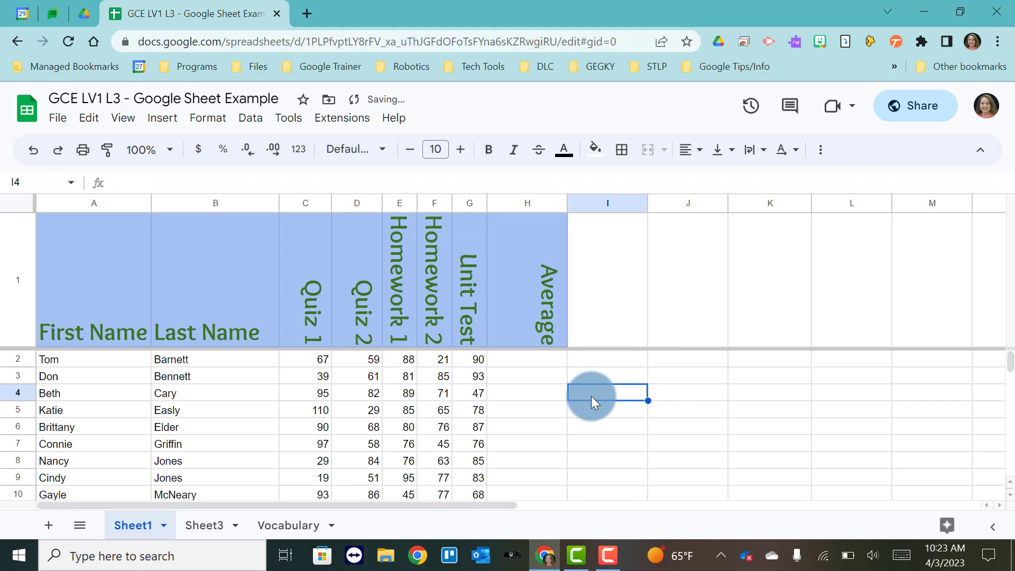
# Step: Build the formula =C2+D2+E2+F2+G2 in H2 to add the first student's five scores
pyautogui.click(528, 360)
pyautogui.write('=')
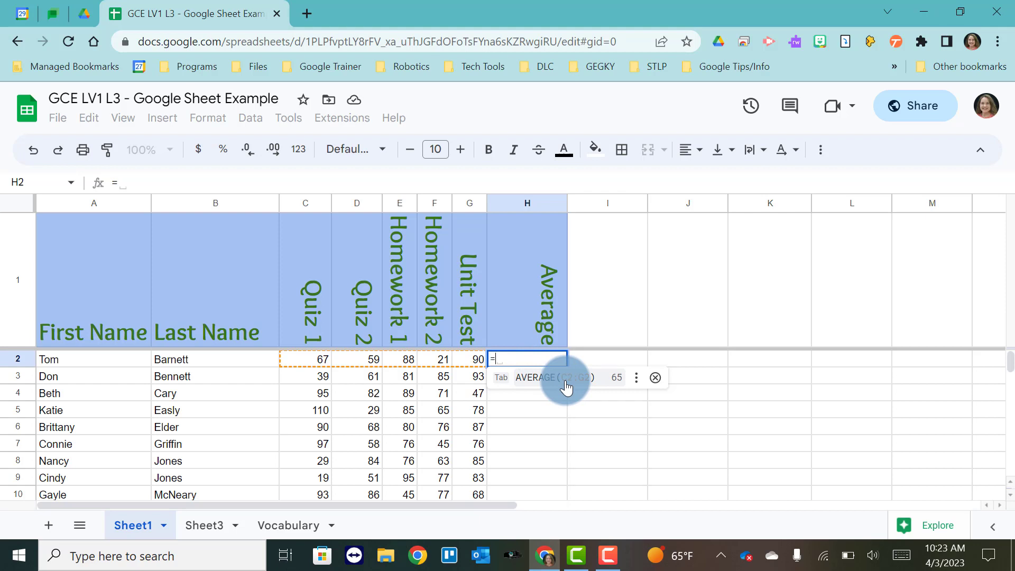
pyautogui.click(311, 355)
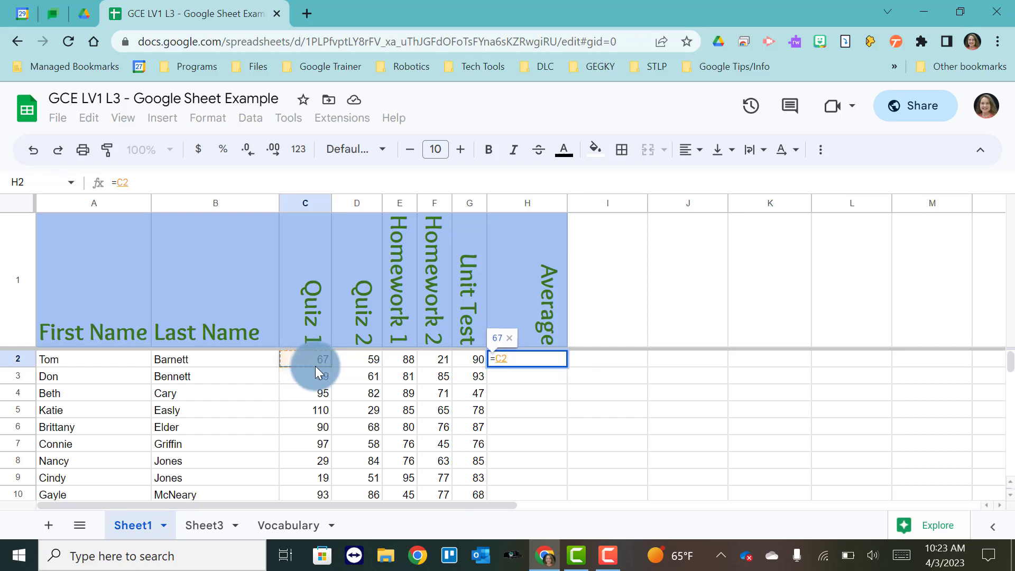
pyautogui.click(504, 363)
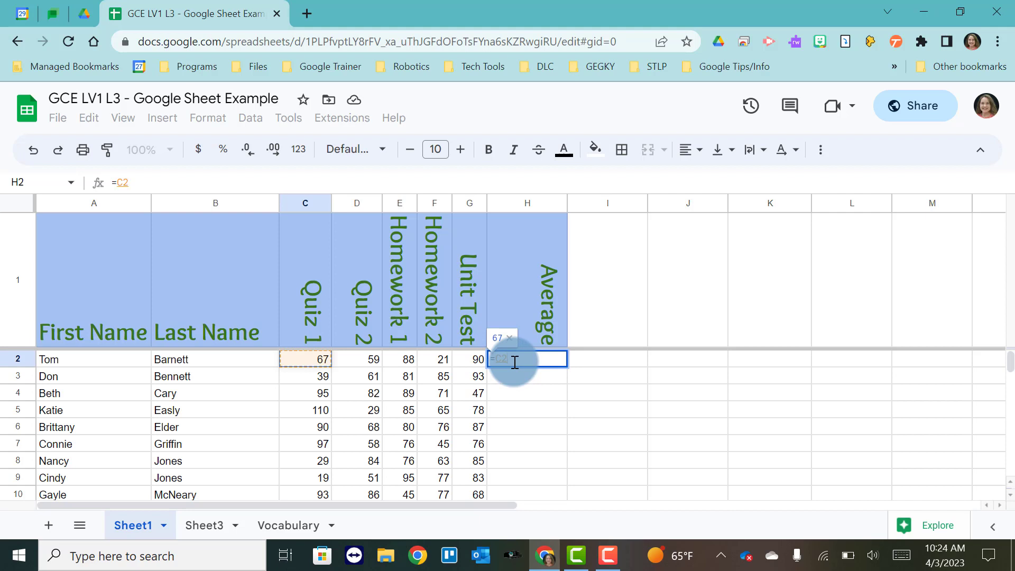
pyautogui.write('+')
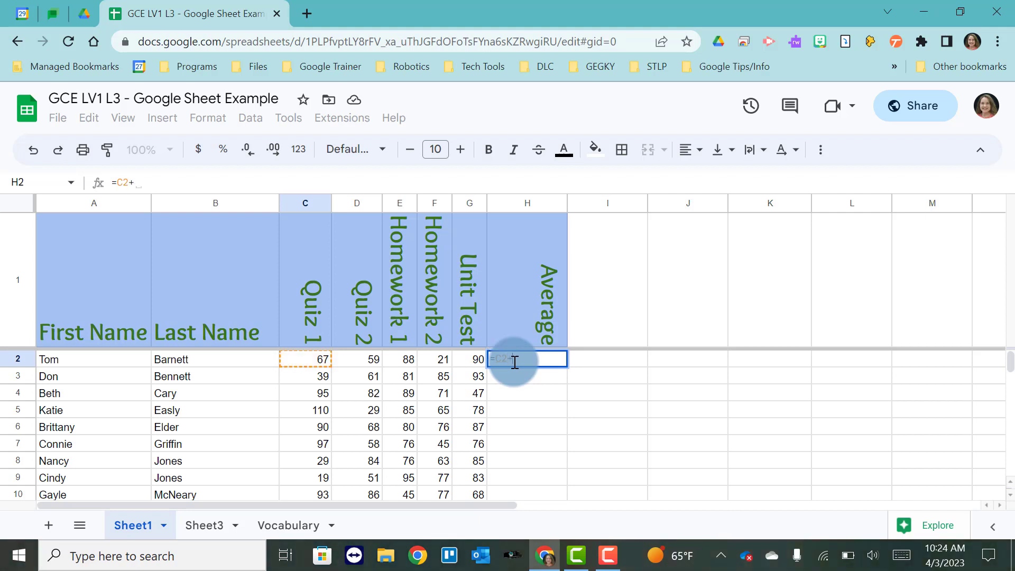
pyautogui.click(363, 358)
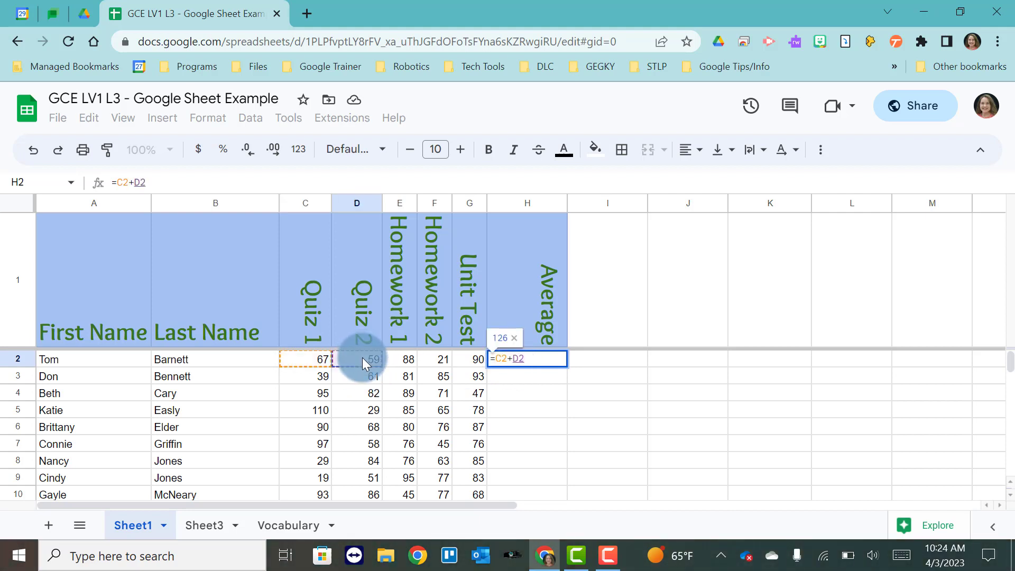
pyautogui.write('+')
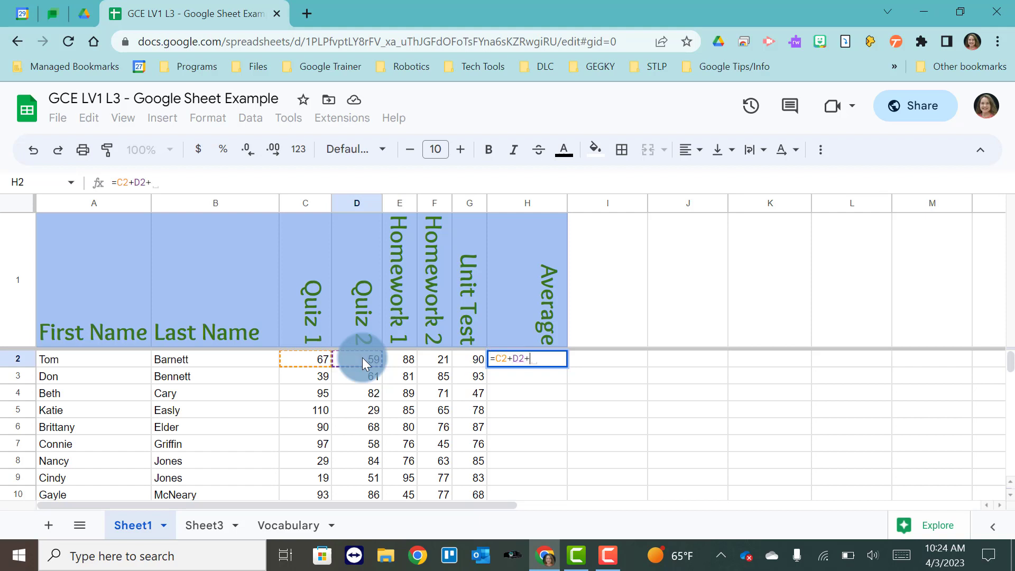
pyautogui.click(400, 360)
pyautogui.write('+')
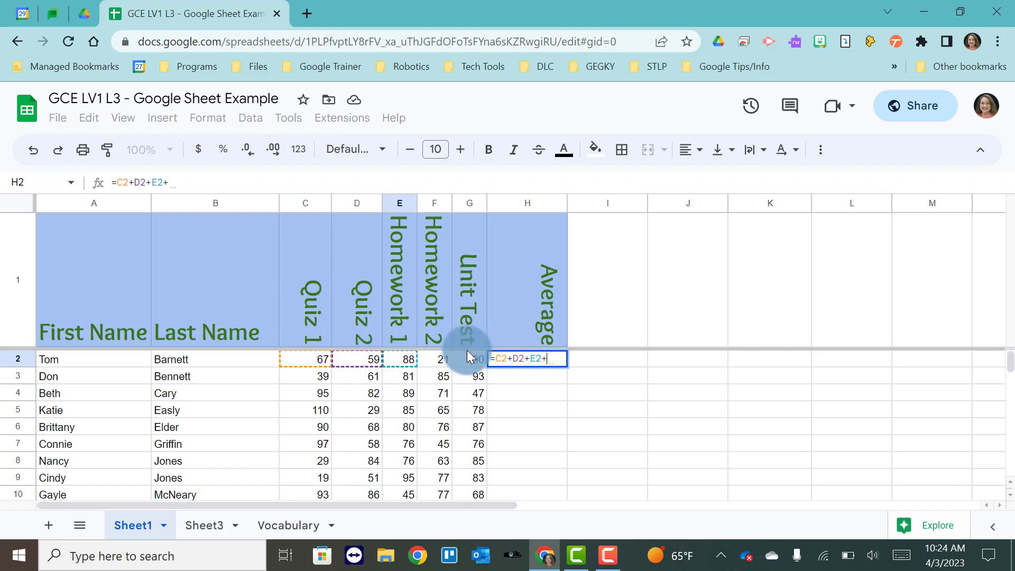
pyautogui.click(446, 359)
pyautogui.write('+')
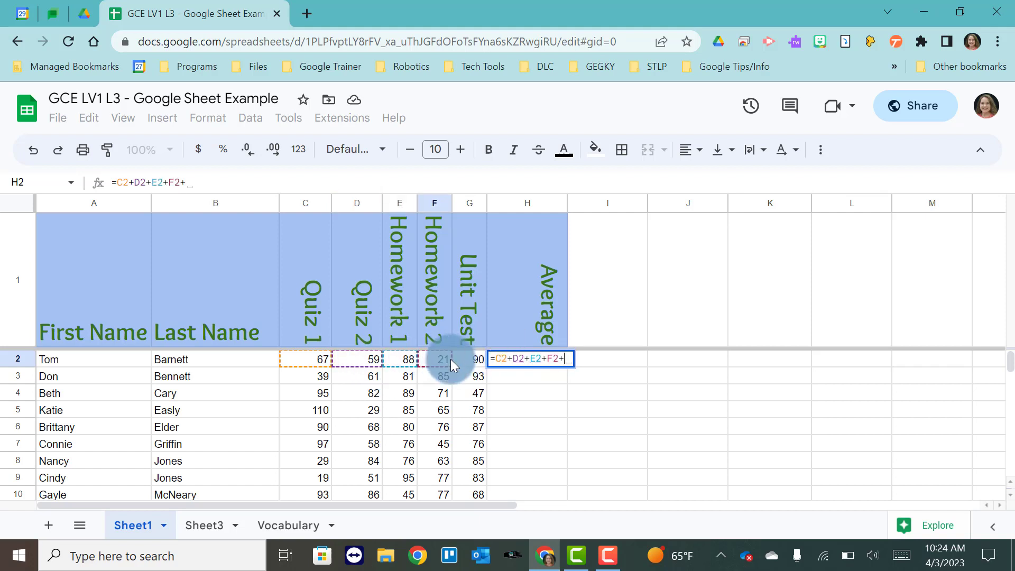
pyautogui.click(467, 363)
pyautogui.write('+')
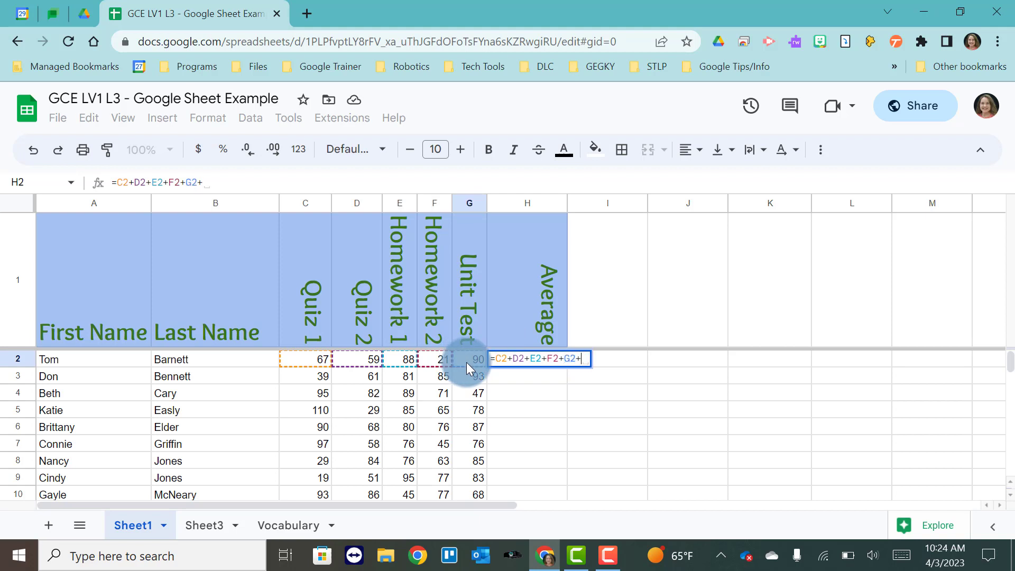
pyautogui.press('BackSpace')
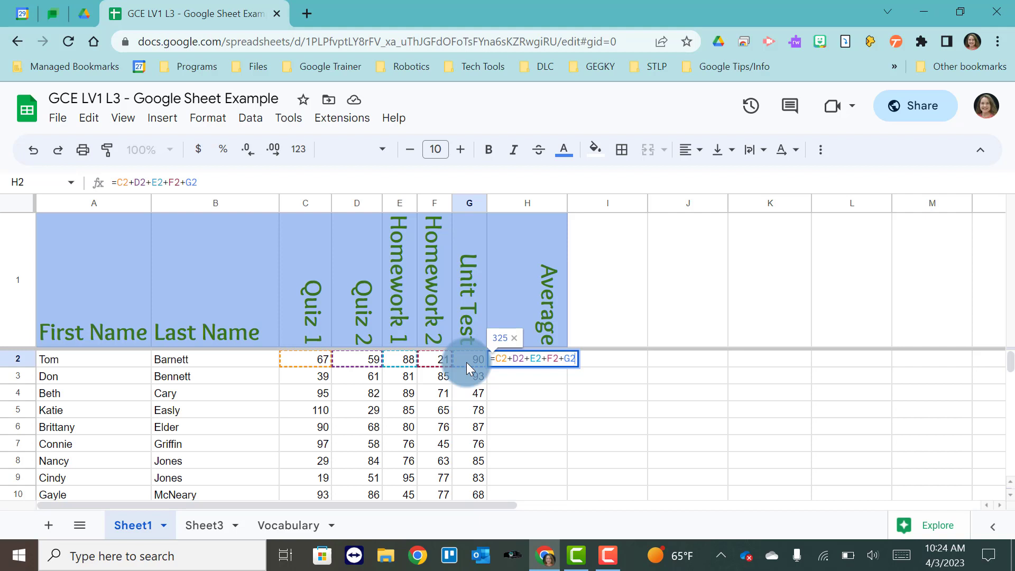
# Step: Enclose the sum of C2 through G2 in parentheses within the H2 formula
pyautogui.write(')')
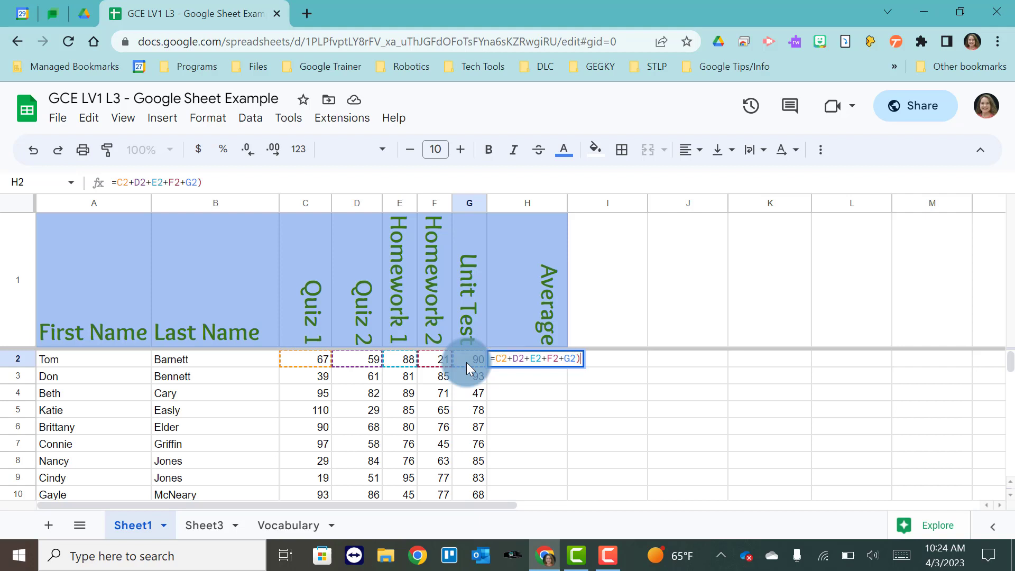
pyautogui.press('Left')
pyautogui.press('Left')
pyautogui.press('Left')
pyautogui.press('Left')
pyautogui.press('Left')
pyautogui.press('Left')
pyautogui.press('Left')
pyautogui.press('Left')
pyautogui.press('Left')
pyautogui.press('Left')
pyautogui.press('Left')
pyautogui.press('Left')
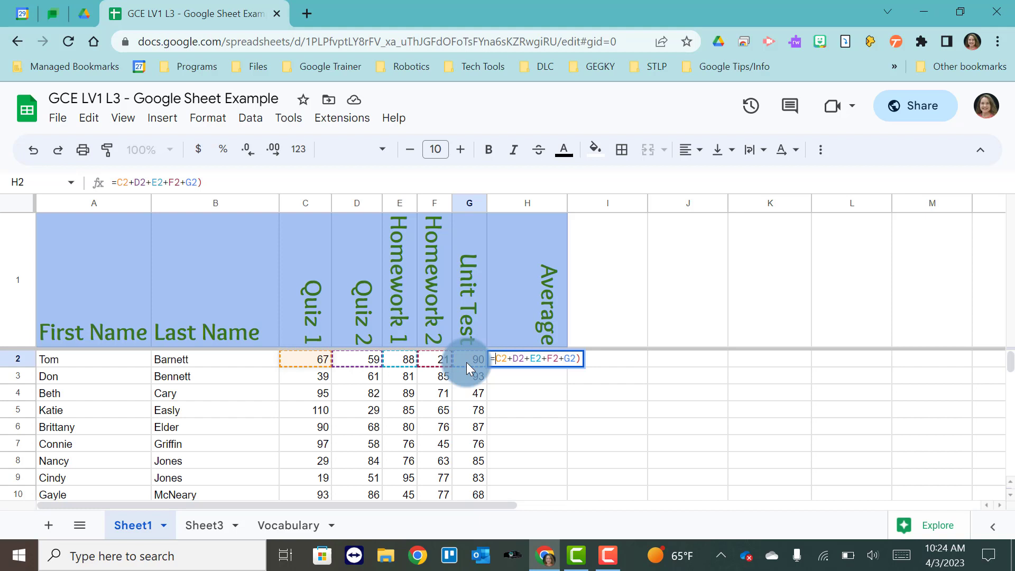
pyautogui.write('(')
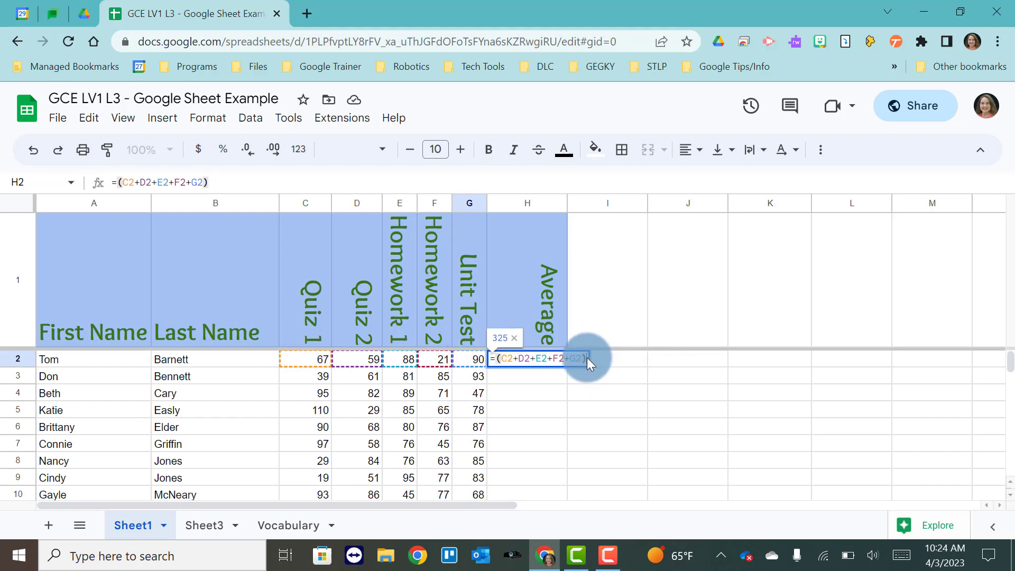
# Step: Divide the parenthesised sum in H2 by 5 and accept the suggested autofill for the rest of the Average column
pyautogui.write('/5')
pyautogui.press('Return')
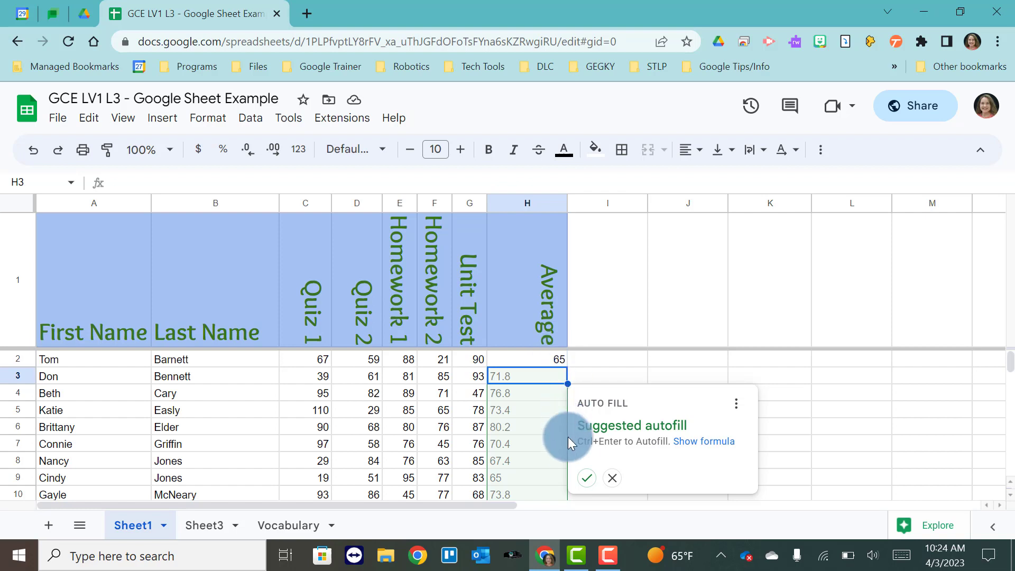
pyautogui.click(587, 479)
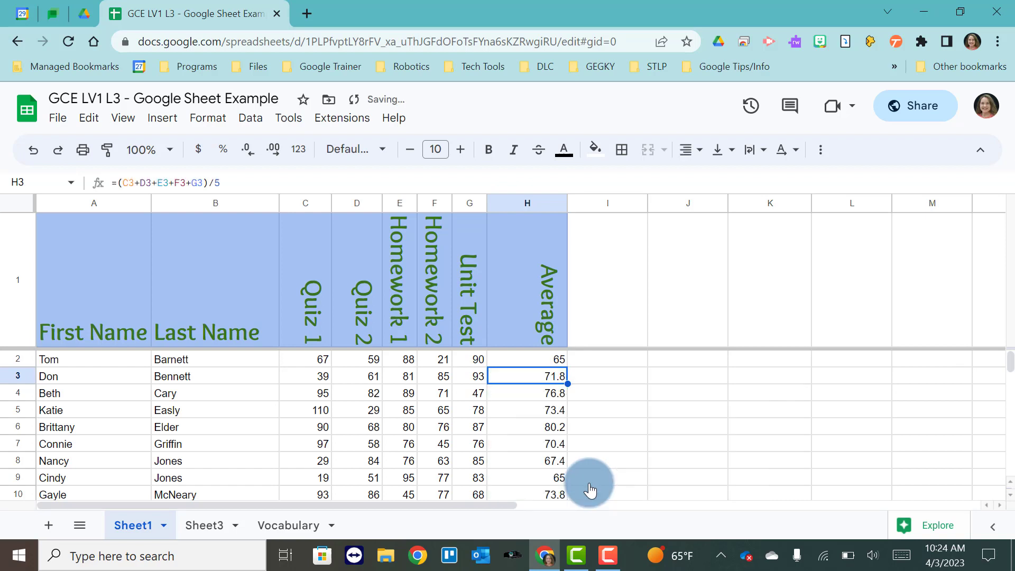
# Step: Examine the average formulas in H2 through H5, comparing the row references each one uses
pyautogui.click(543, 361)
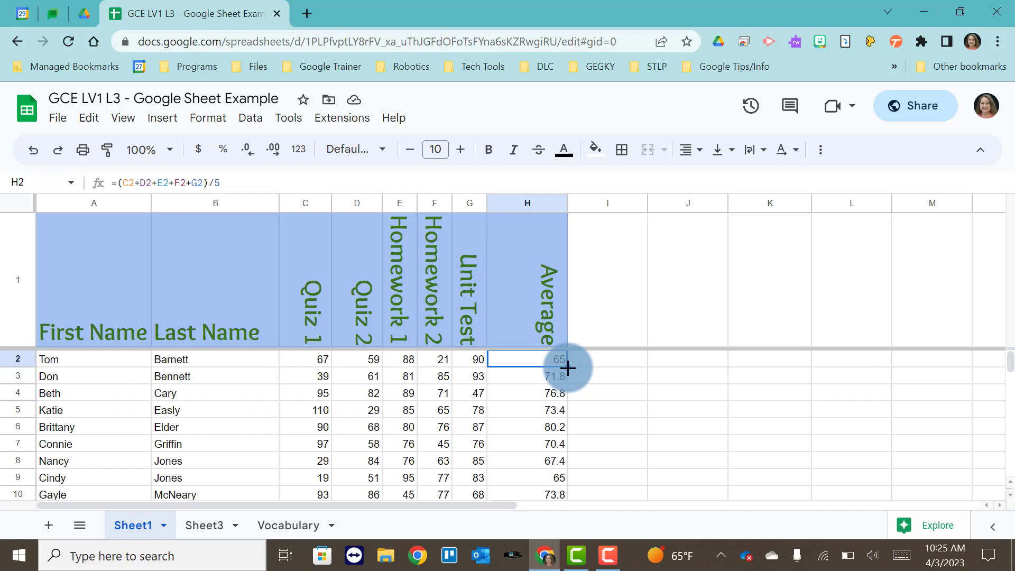
pyautogui.click(526, 376)
pyautogui.click(517, 360)
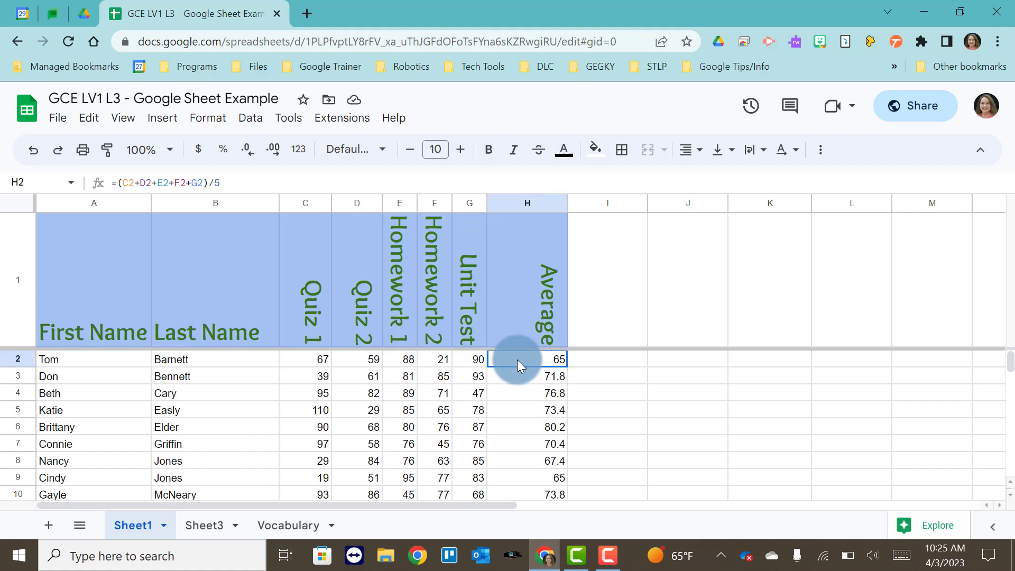
pyautogui.click(516, 378)
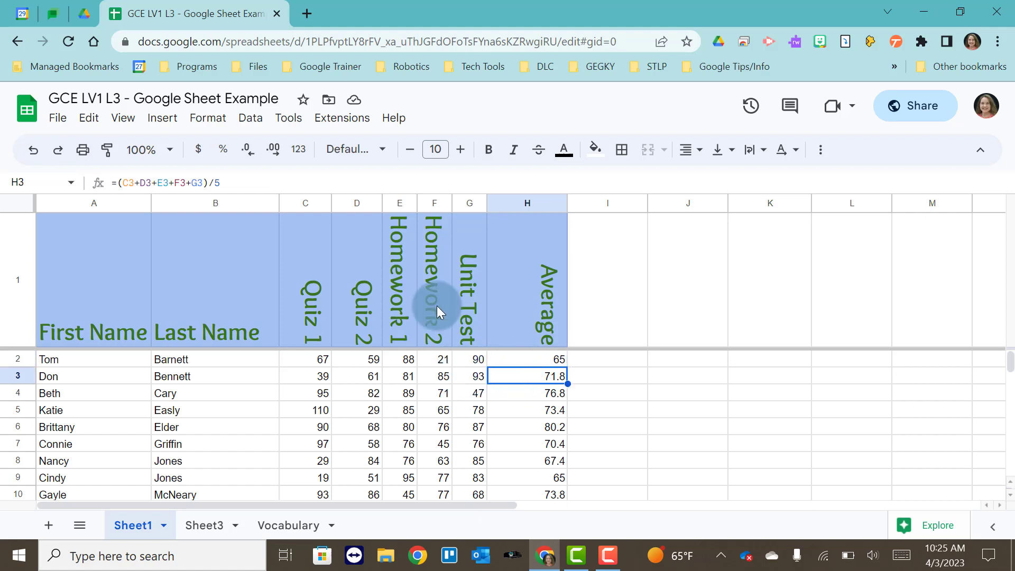
pyautogui.click(515, 359)
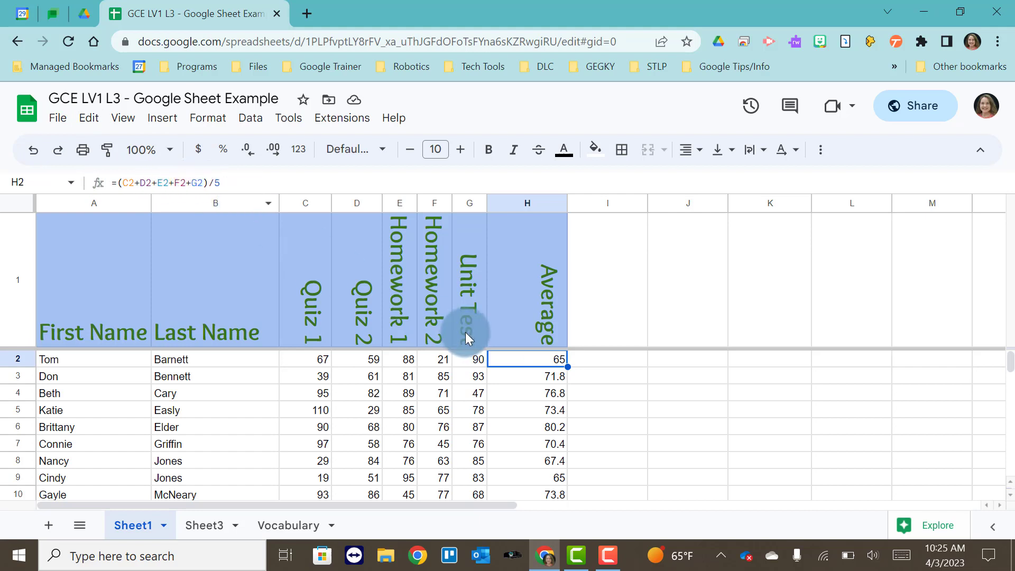
pyautogui.click(513, 382)
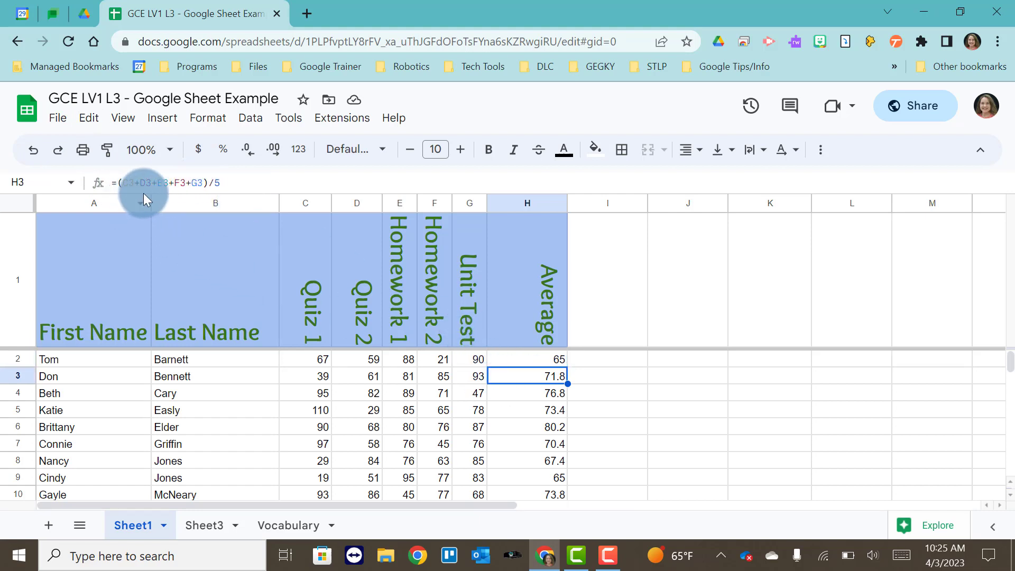
pyautogui.click(525, 393)
pyautogui.click(522, 410)
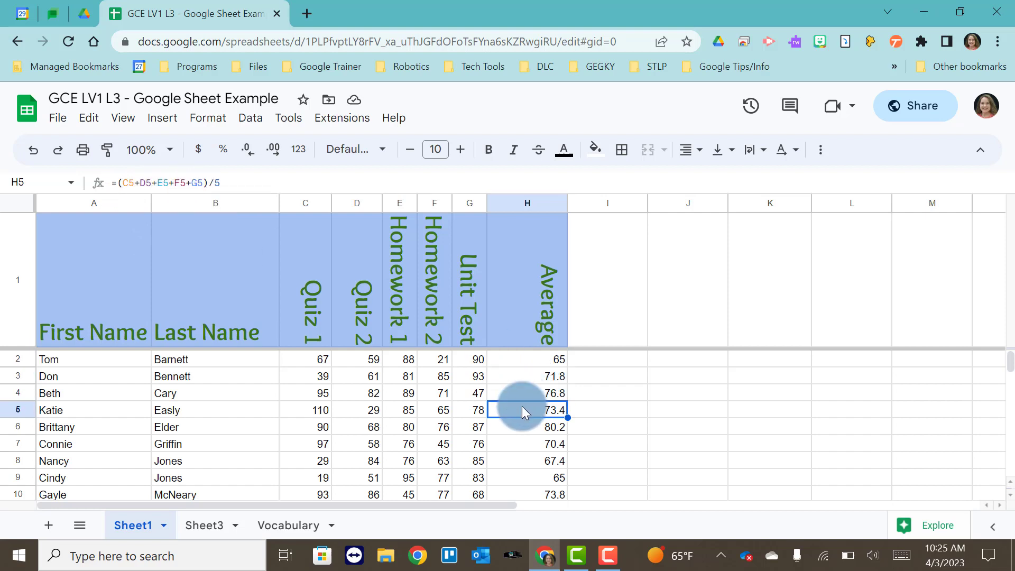
pyautogui.click(510, 356)
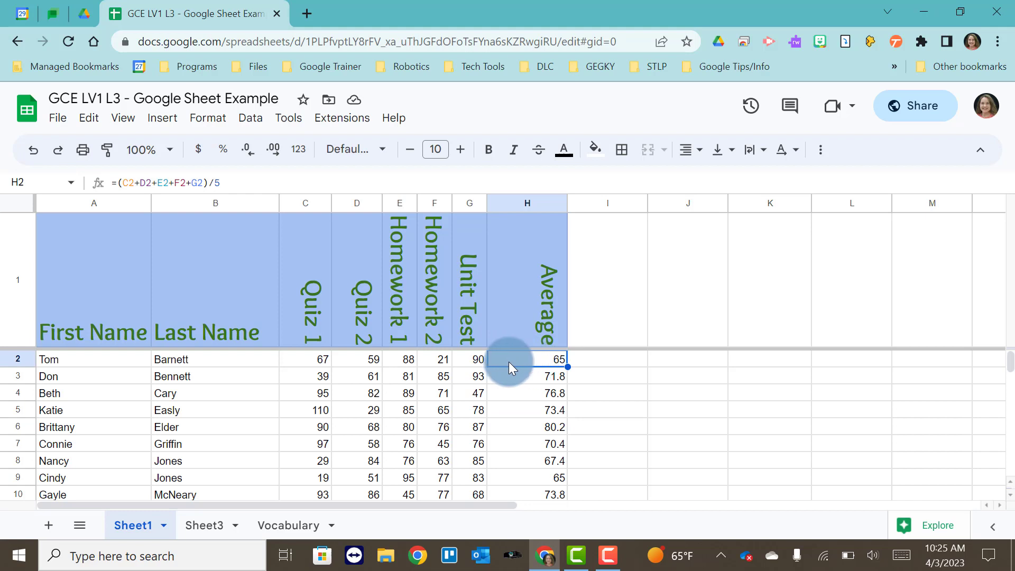
# Step: Change the first student's Unit Test score in G2 to 100
pyautogui.click(462, 363)
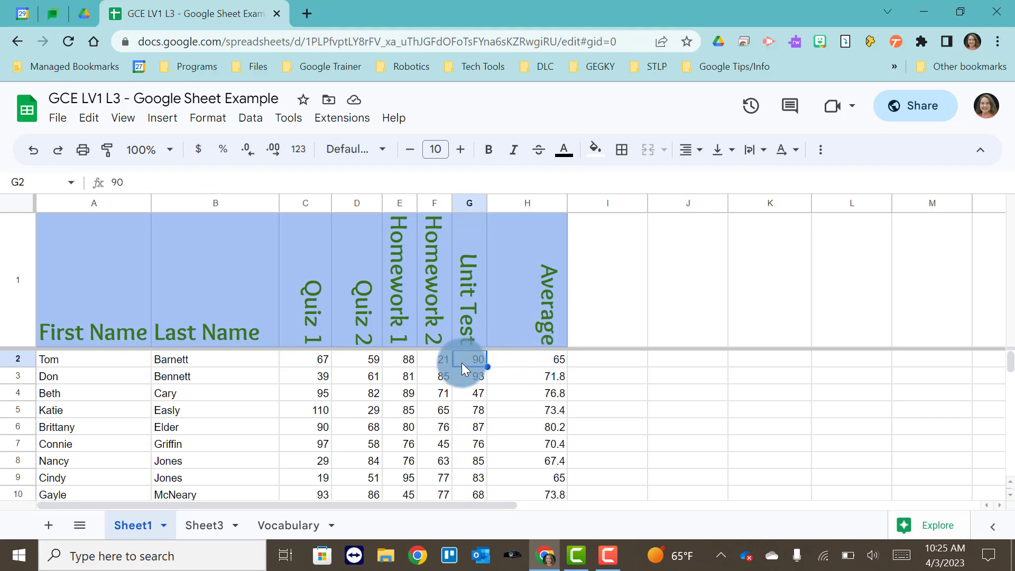
pyautogui.write('100')
pyautogui.press('Return')
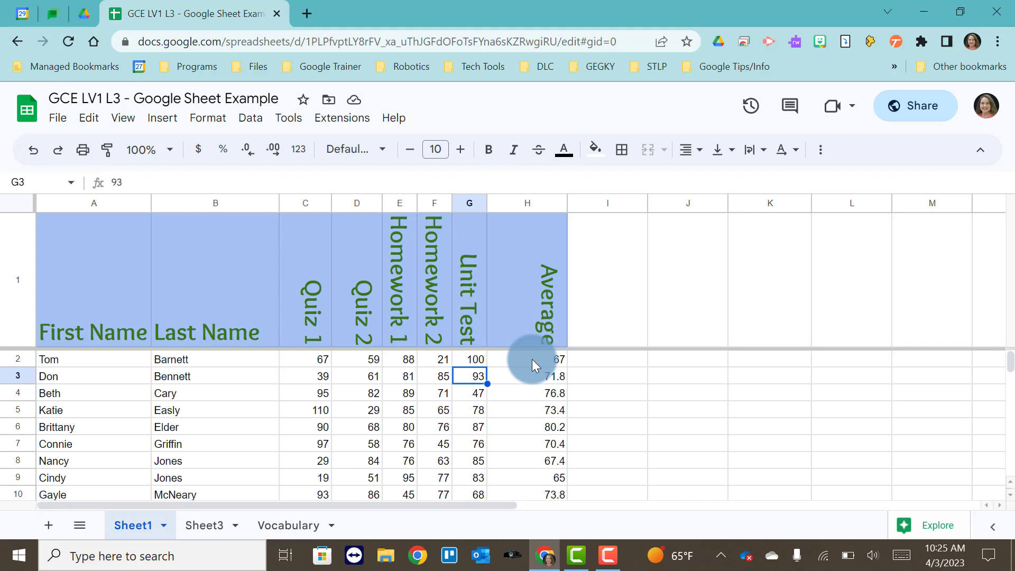
# Step: Clear the average formulas from H2:H23
pyautogui.moveTo(532, 360); pyautogui.dragTo(534, 392)
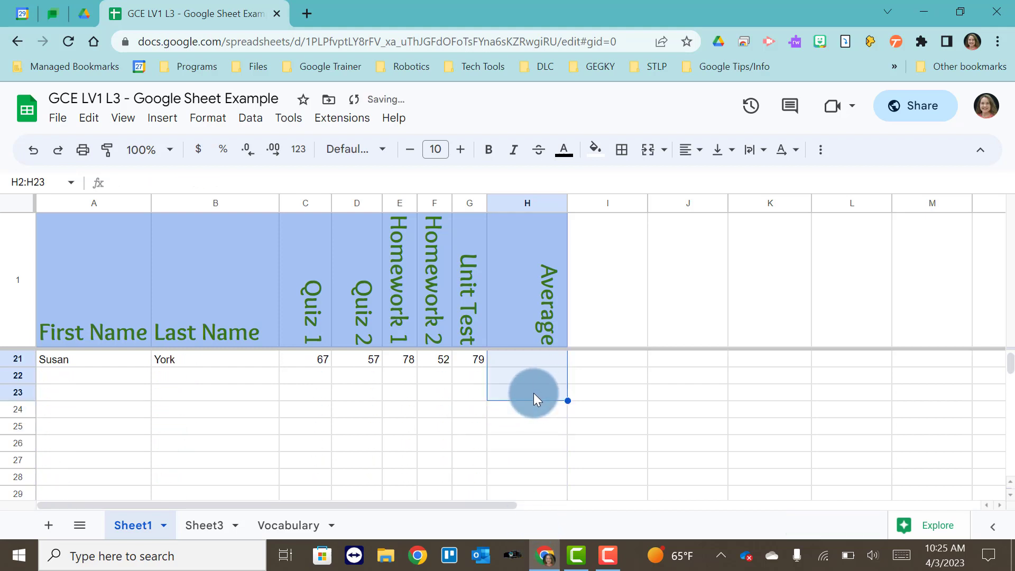
pyautogui.press('Delete')
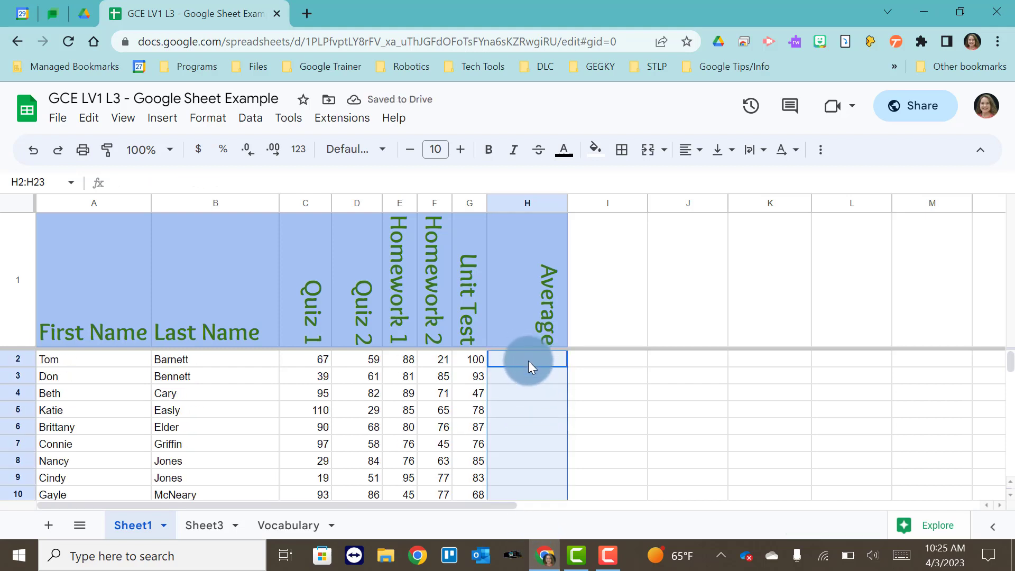
# Step: Enter the formula =AVERAGE(C2:G2) in H2 to average the first student's five scores
pyautogui.click(528, 360)
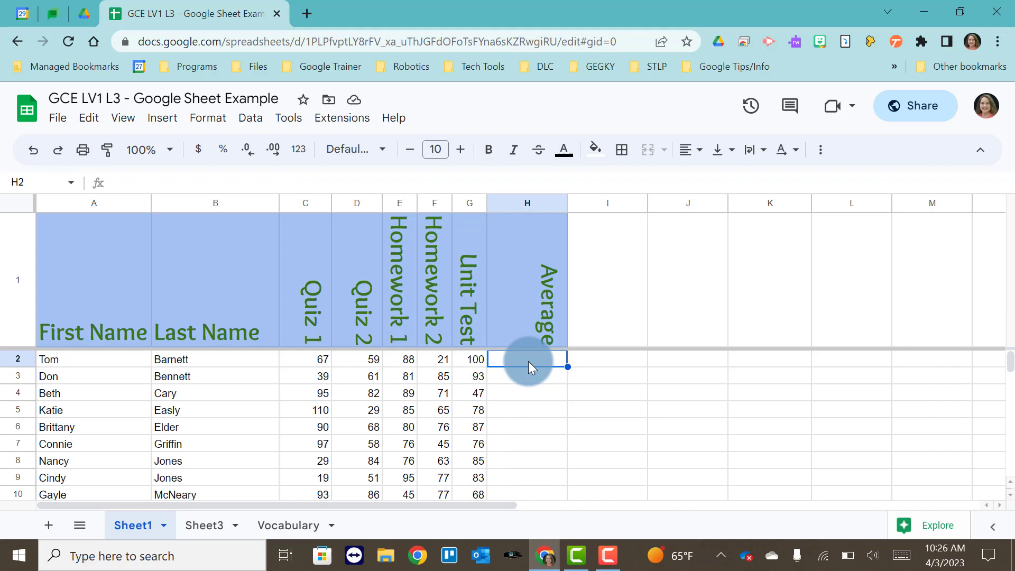
pyautogui.write('=')
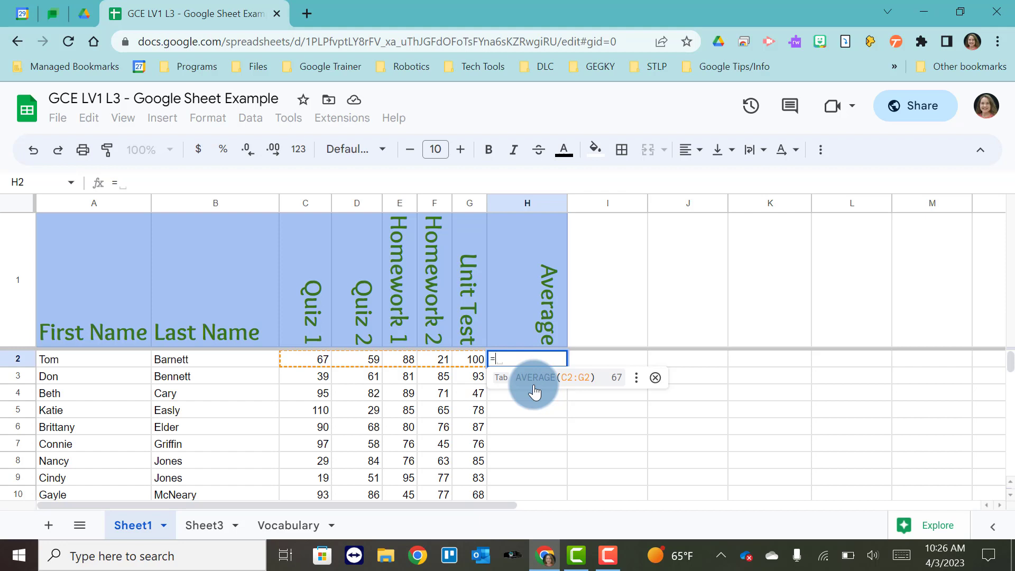
pyautogui.write('AVERAGE')
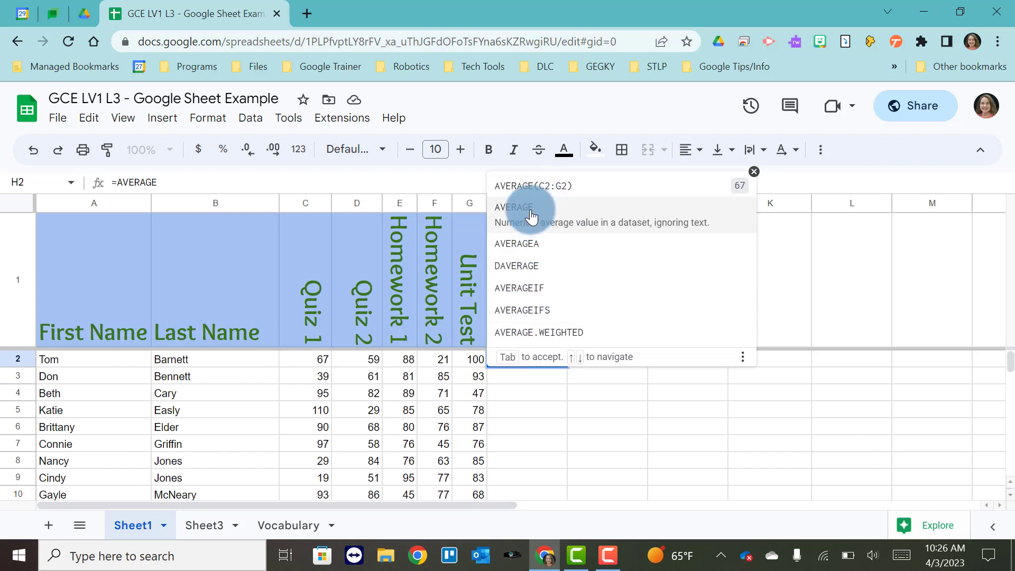
pyautogui.click(531, 217)
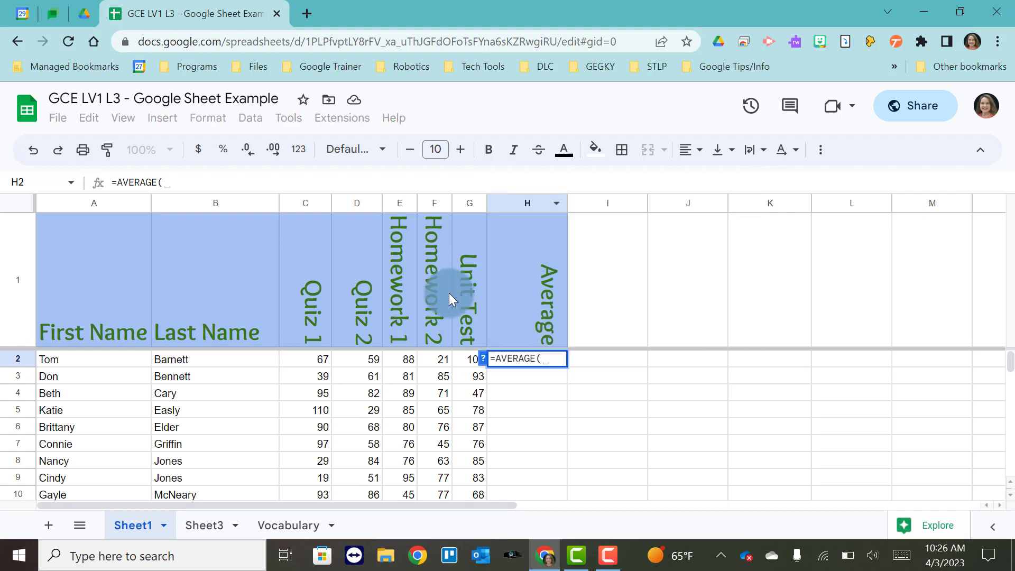
pyautogui.click(311, 362)
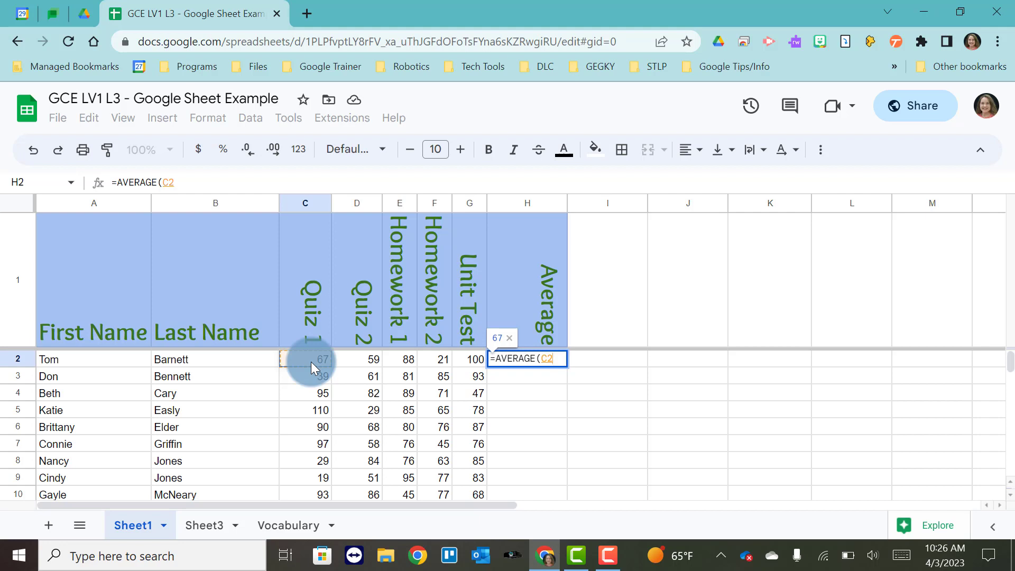
pyautogui.moveTo(311, 361); pyautogui.dragTo(471, 359)
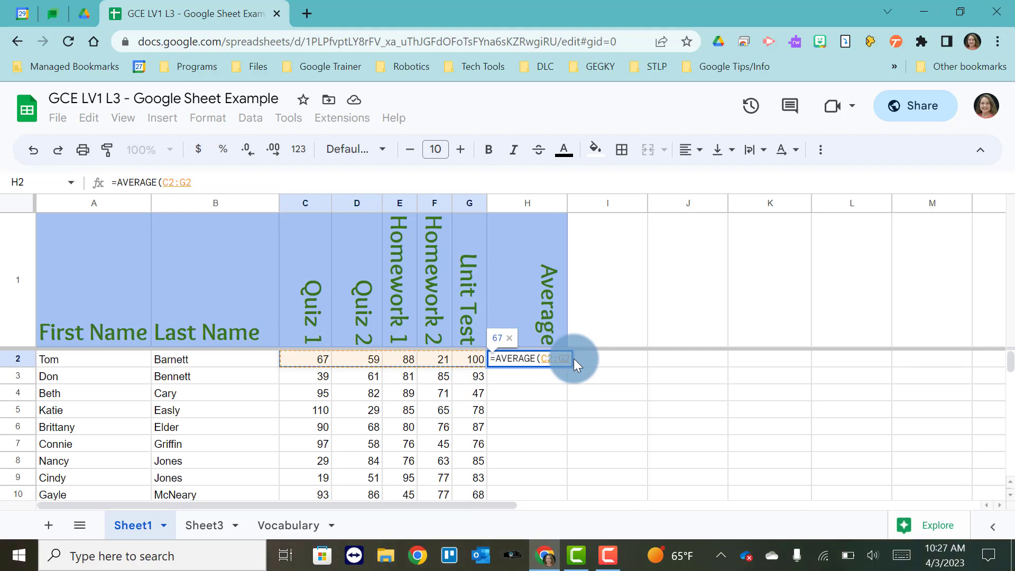
pyautogui.write(')')
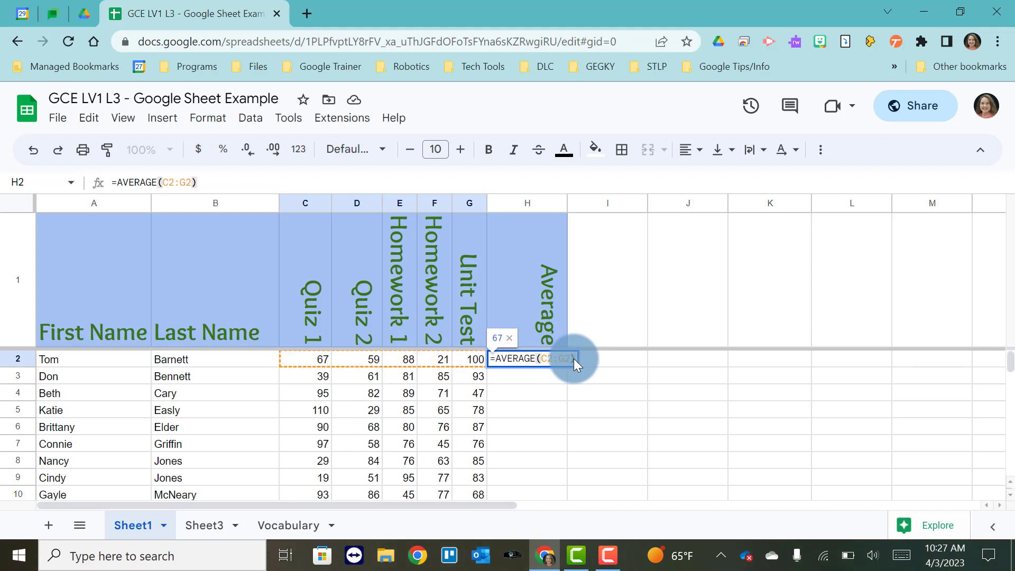
pyautogui.press('Return')
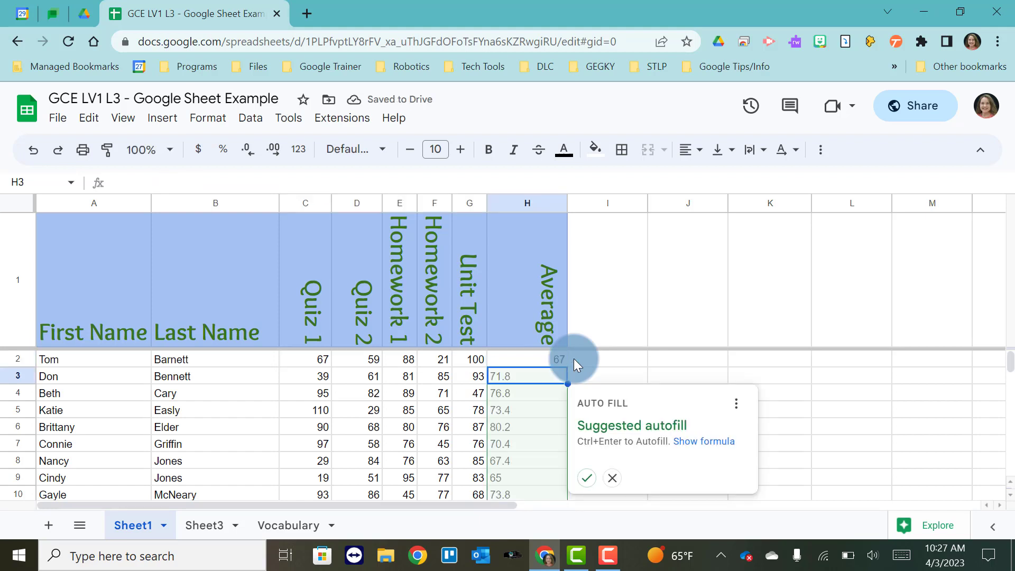
# Step: Accept the suggested autofill for the rest of the Average column and review the filled rows
pyautogui.click(586, 482)
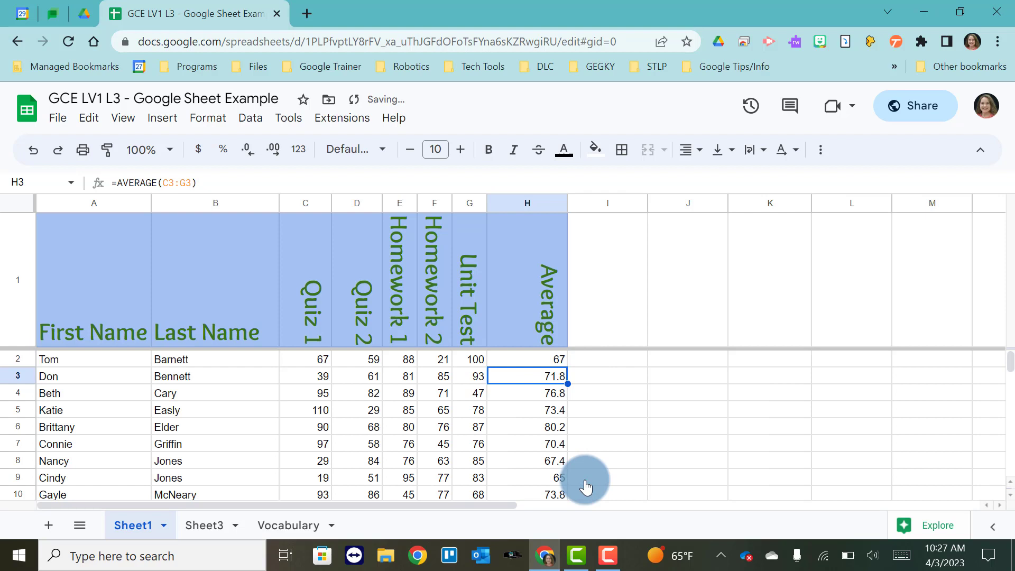
pyautogui.scroll(-5, 586, 486)
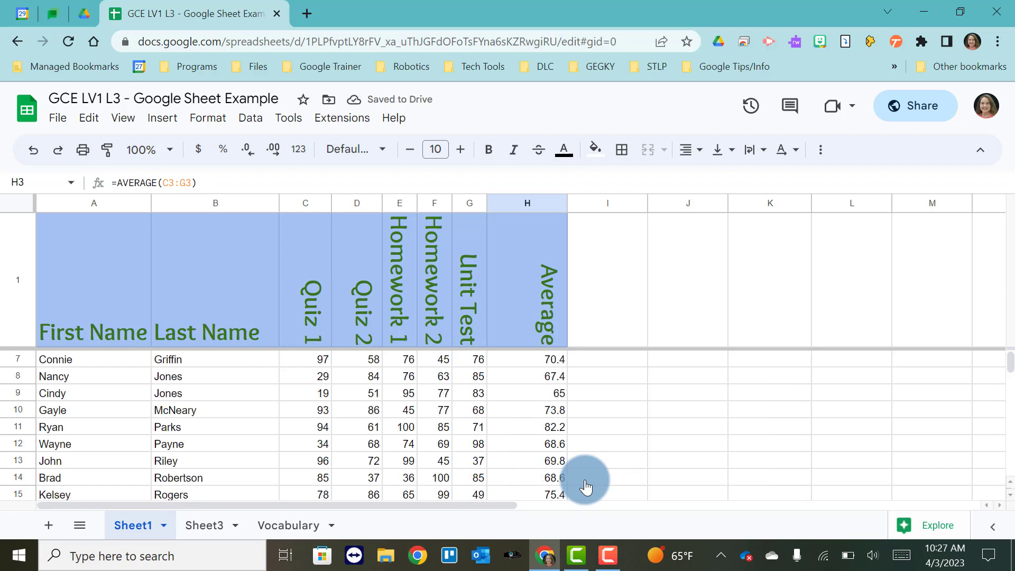
pyautogui.scroll(1, 586, 486)
pyautogui.scroll(2, 586, 486)
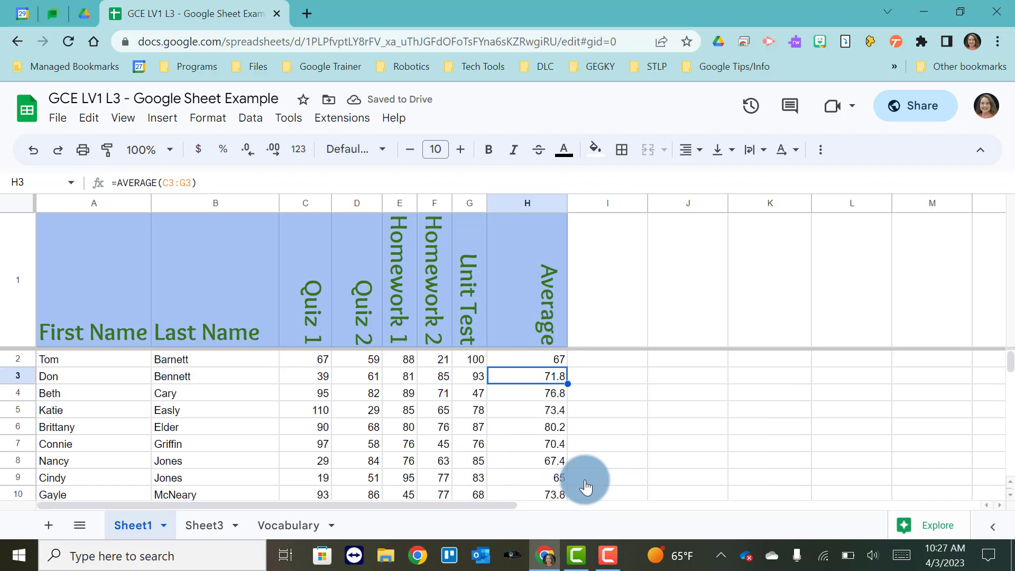
# Step: Enter sum as the column header in I1
pyautogui.click(593, 320)
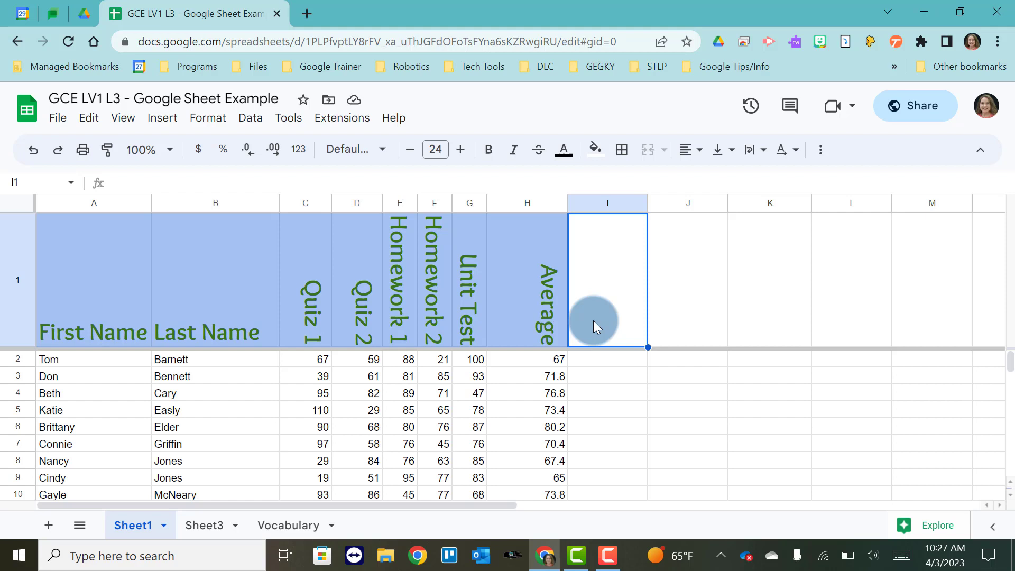
pyautogui.write('=sum')
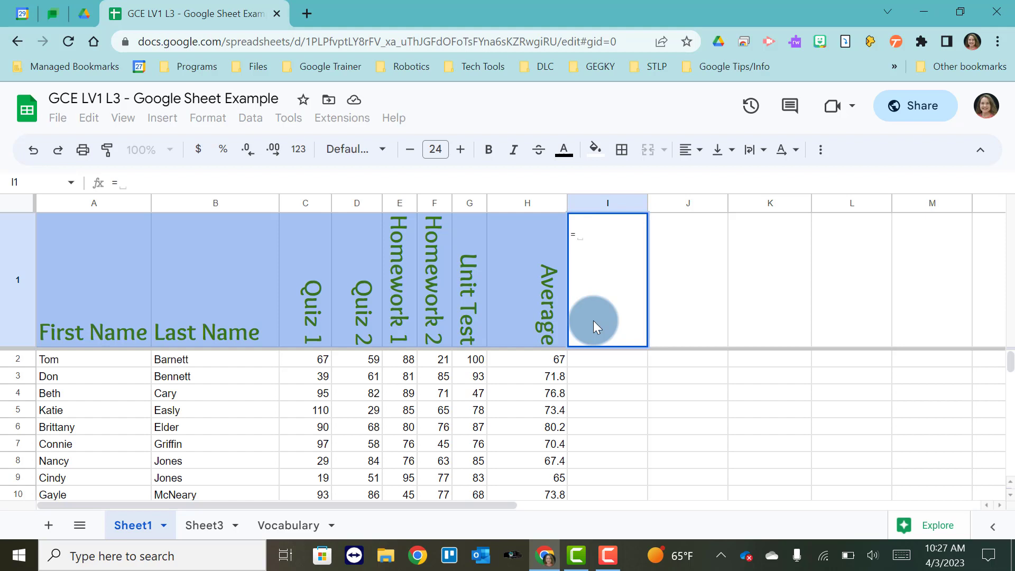
pyautogui.press('BackSpace')
pyautogui.press('BackSpace')
pyautogui.press('BackSpace')
pyautogui.press('BackSpace')
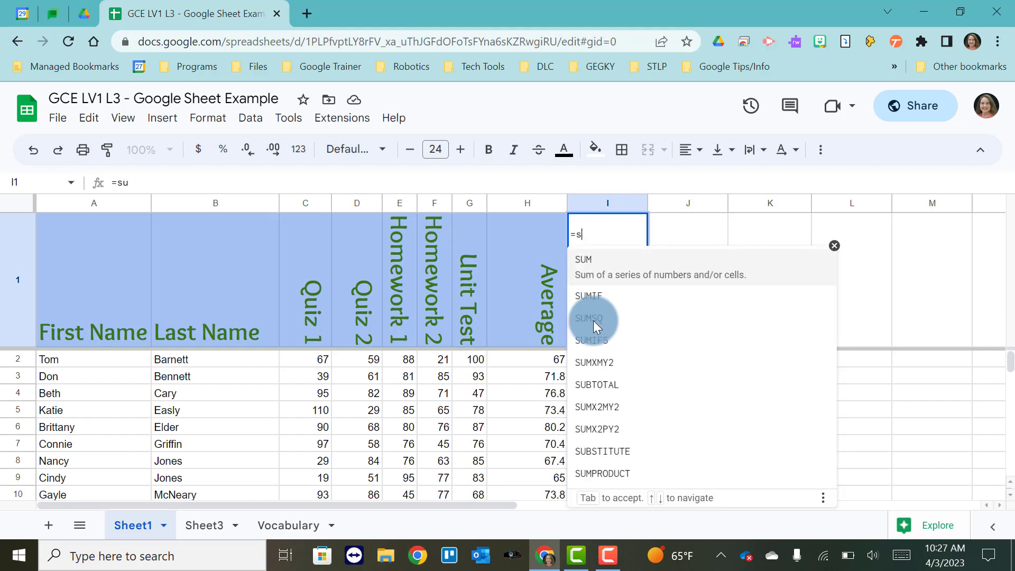
pyautogui.write('sum')
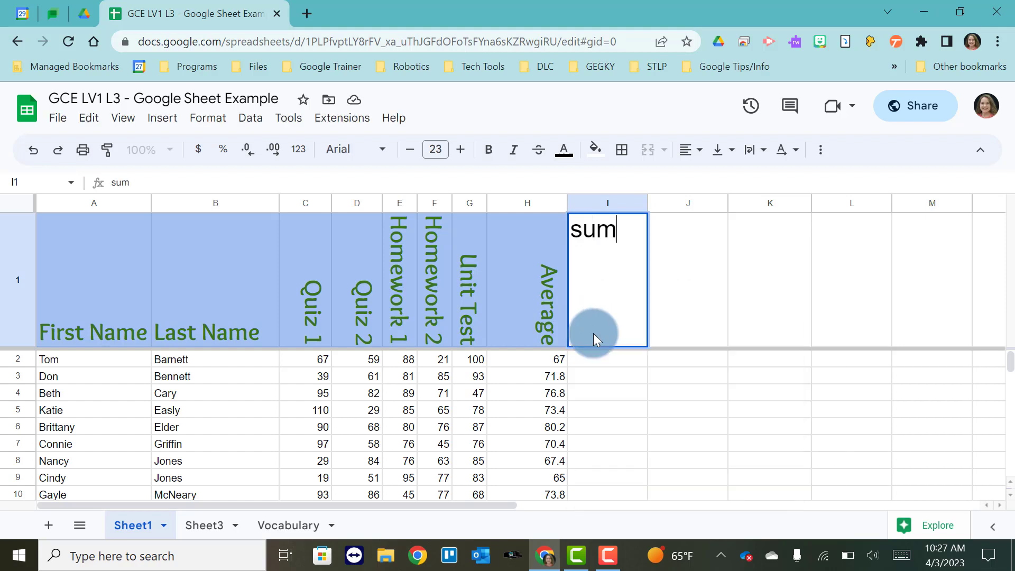
# Step: Total the first student's scores in I2 with =SUM(C2:G2) and fill the formula down through I4
pyautogui.click(591, 364)
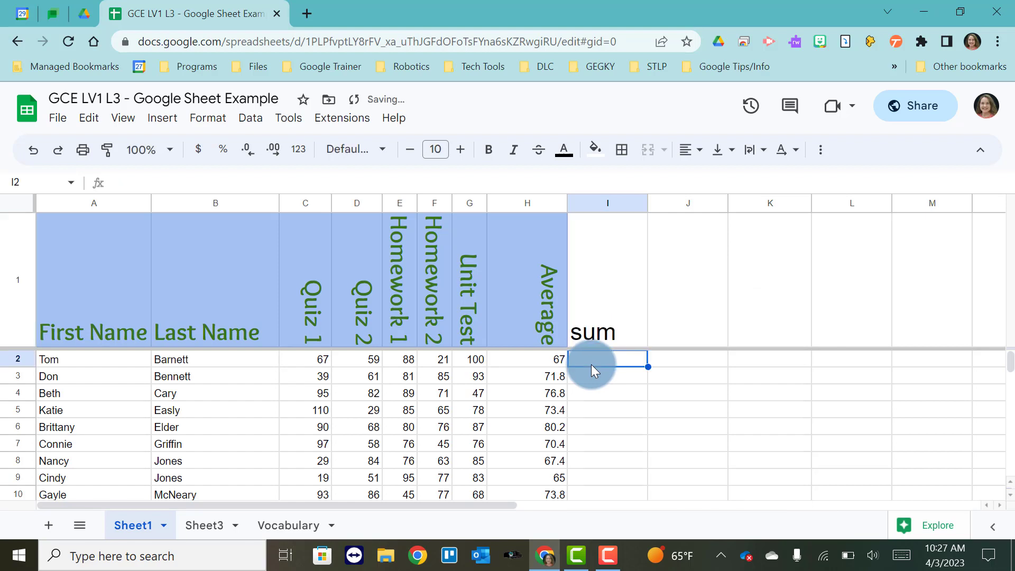
pyautogui.write('=sum')
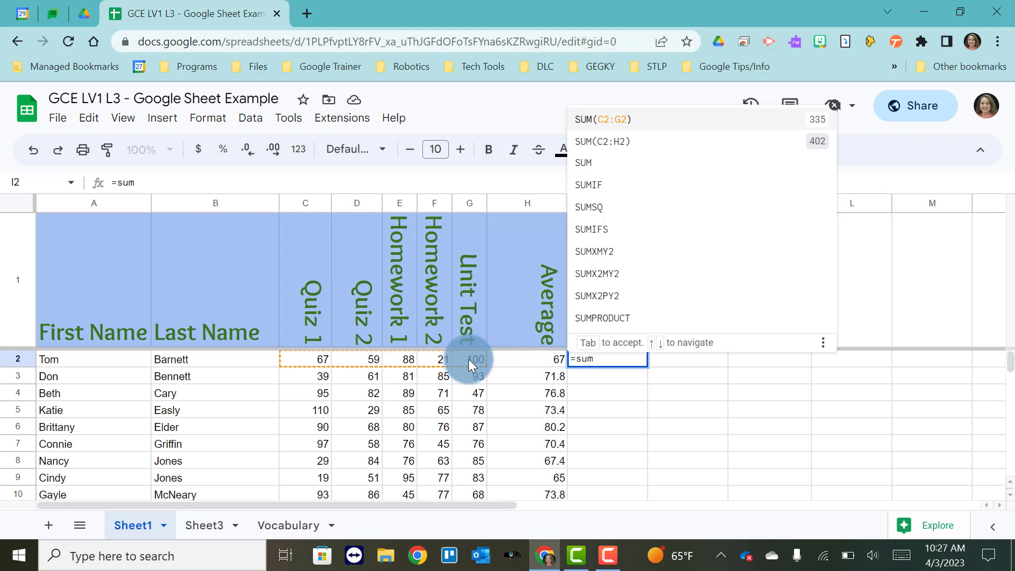
pyautogui.press('Tab')
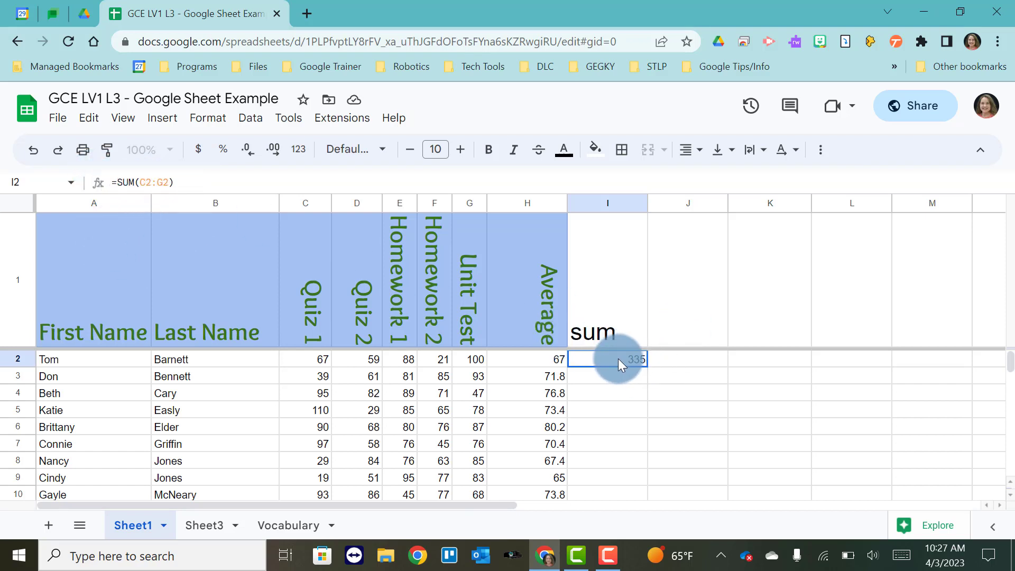
pyautogui.moveTo(648, 365); pyautogui.dragTo(643, 401)
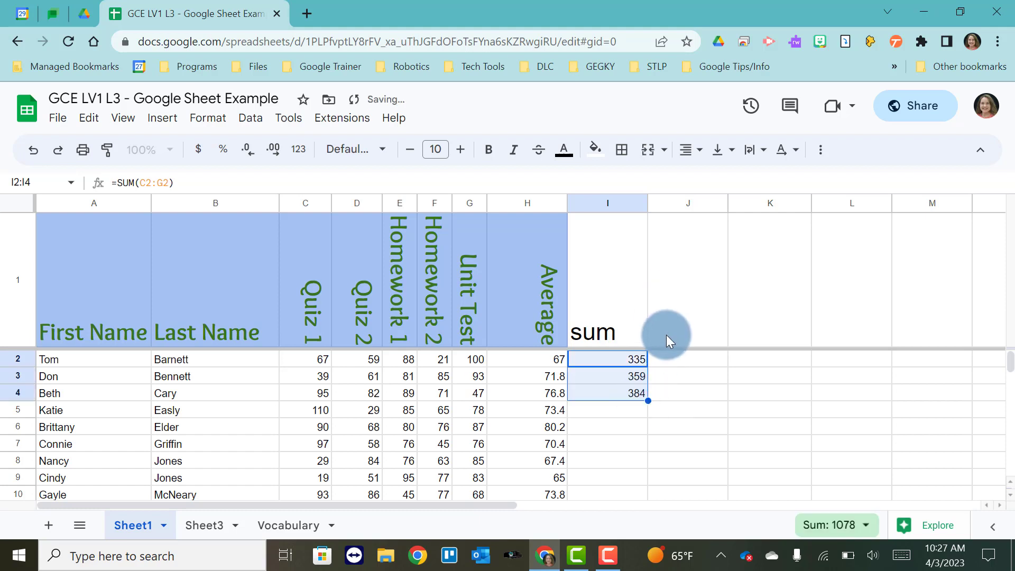
# Step: Add a max column headed in J1, with =max(C2:G2) in J2 and the suggested autofill accepted for the remaining rows
pyautogui.click(667, 335)
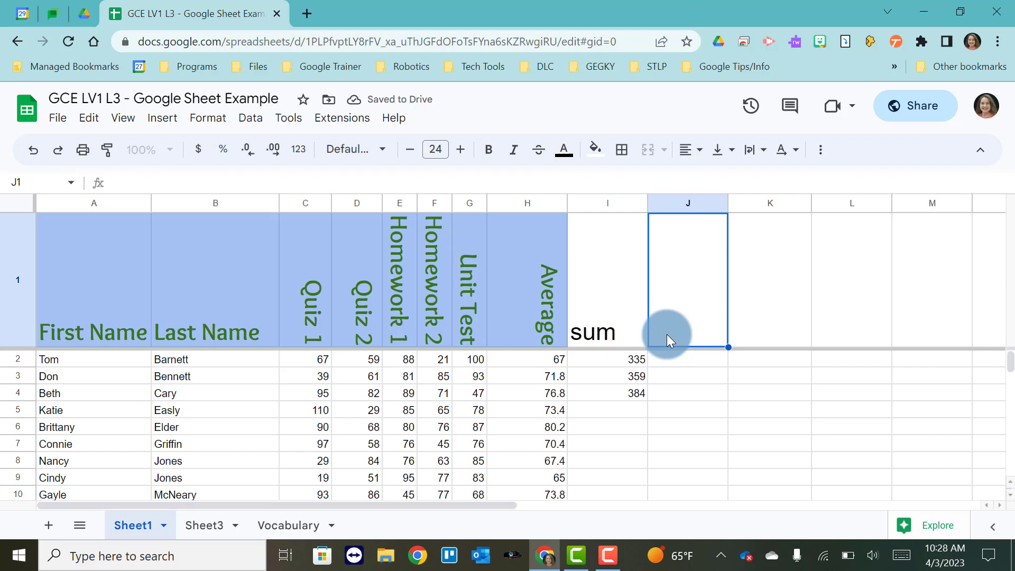
pyautogui.write('max')
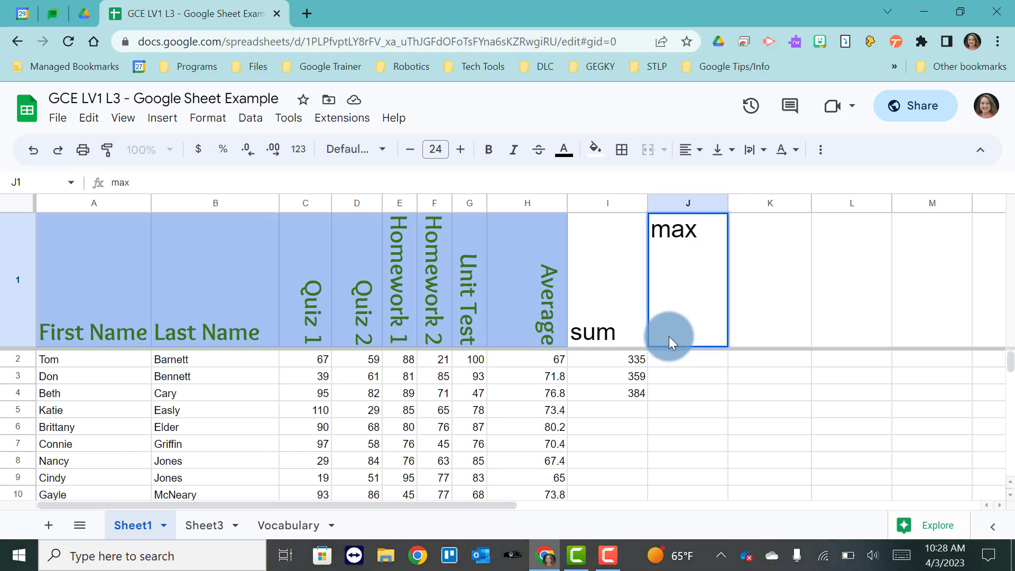
pyautogui.click(670, 361)
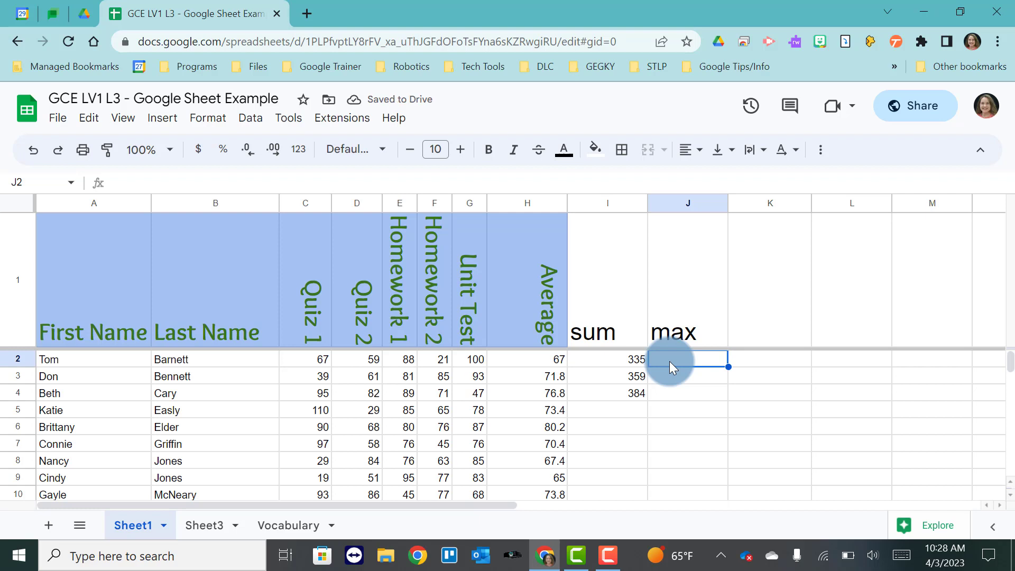
pyautogui.write('=max')
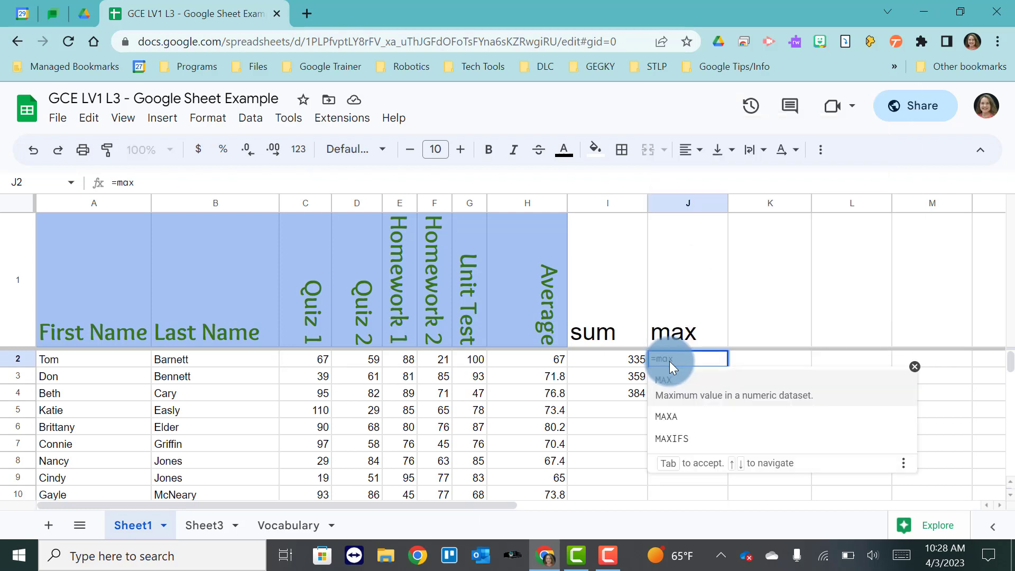
pyautogui.write('(')
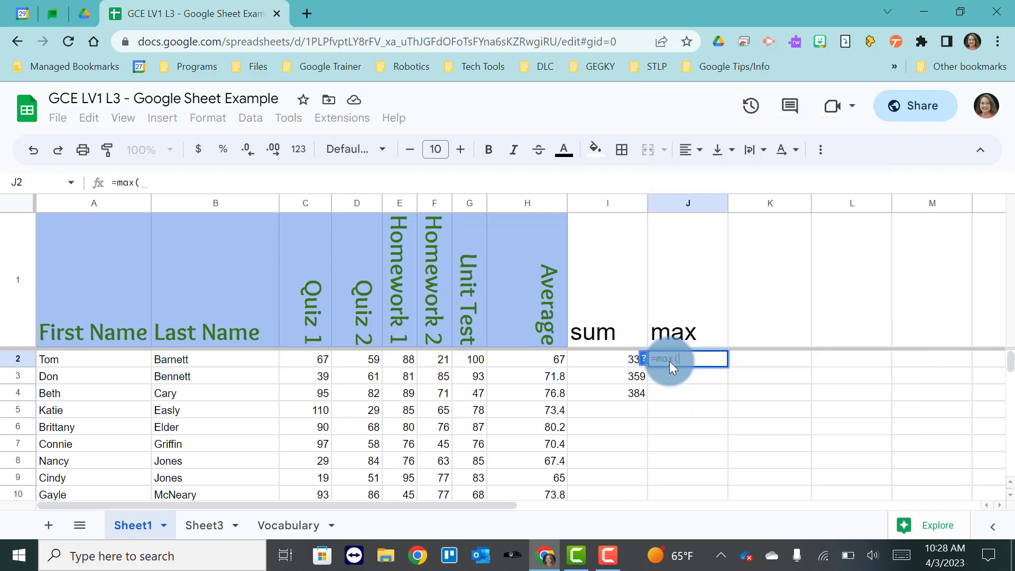
pyautogui.moveTo(306, 357); pyautogui.dragTo(464, 356)
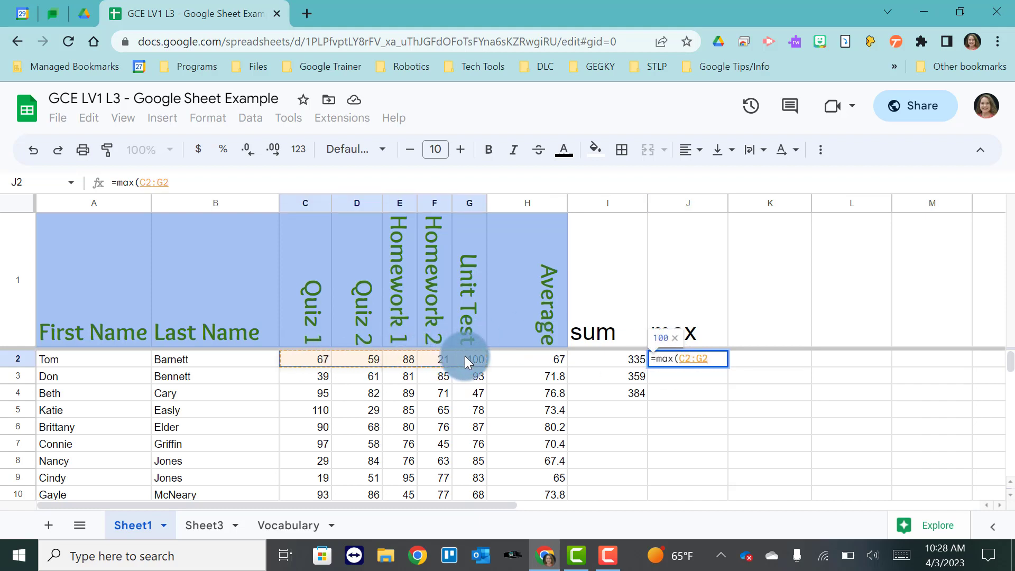
pyautogui.press('Return')
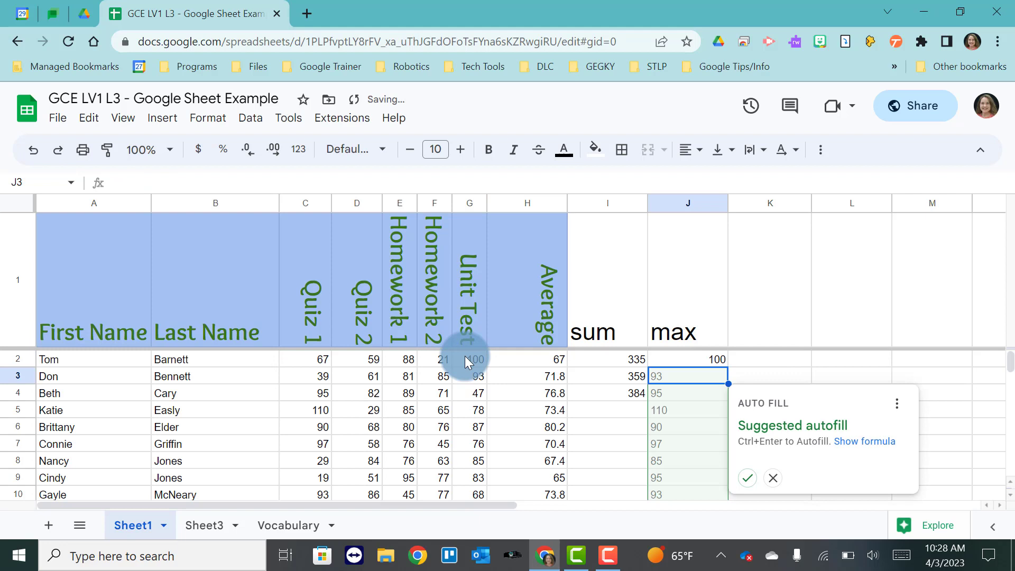
pyautogui.click(748, 479)
# Step: Add a min column headed in K1, with =min(C2:G2) in K2 and the suggested autofill accepted for the remaining rows
pyautogui.click(766, 326)
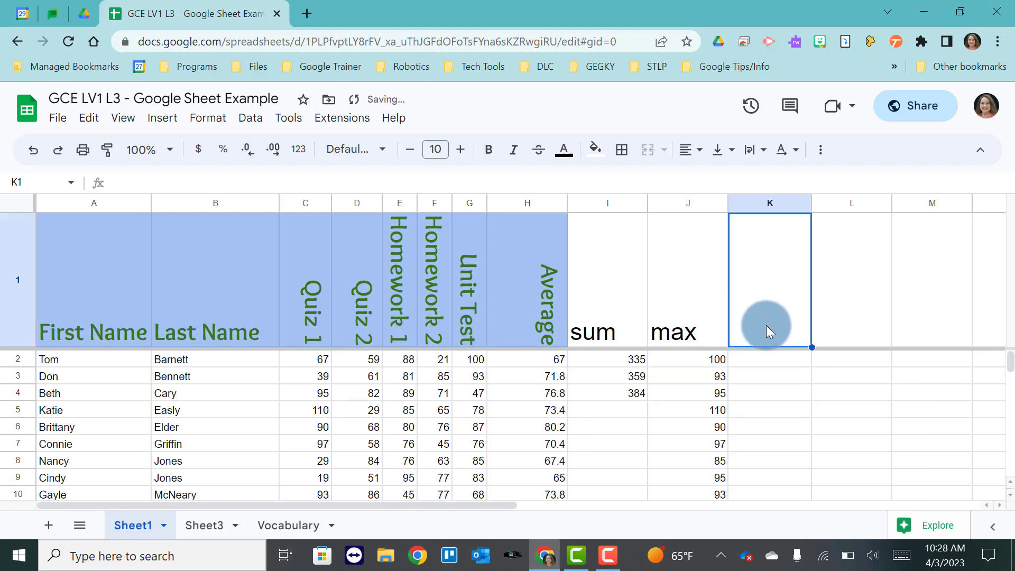
pyautogui.write('min')
pyautogui.press('Return')
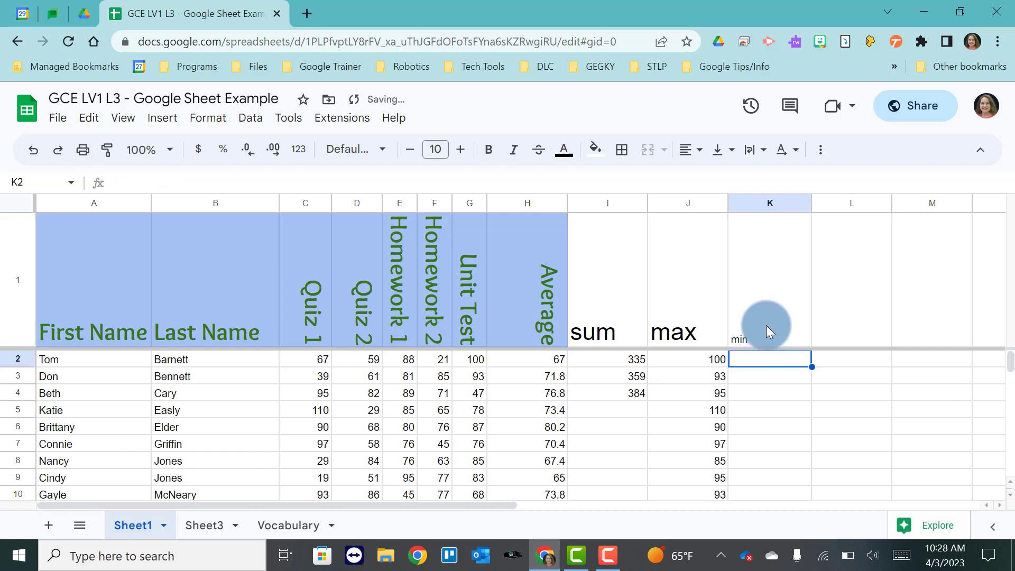
pyautogui.write('=m')
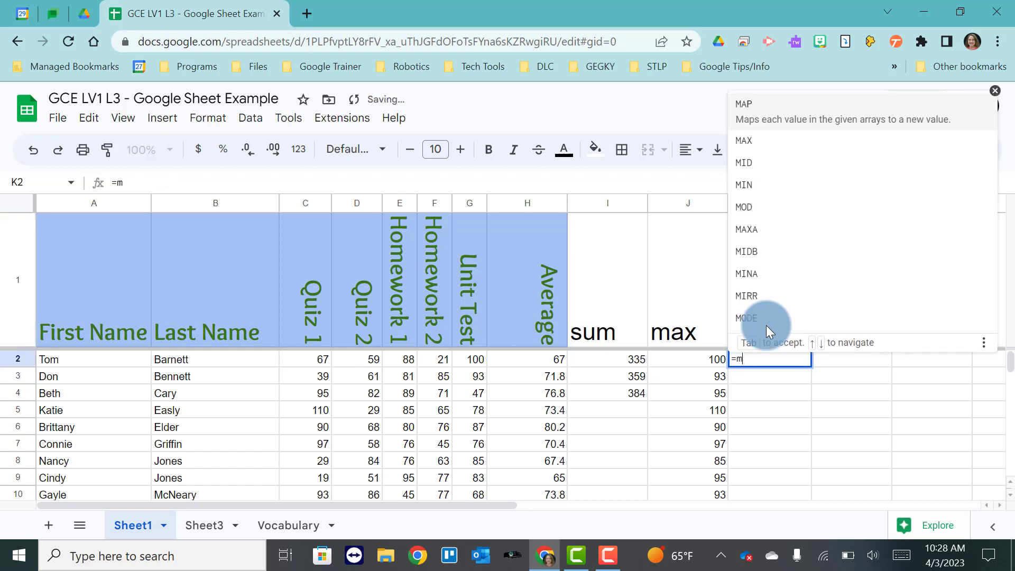
pyautogui.write('in(')
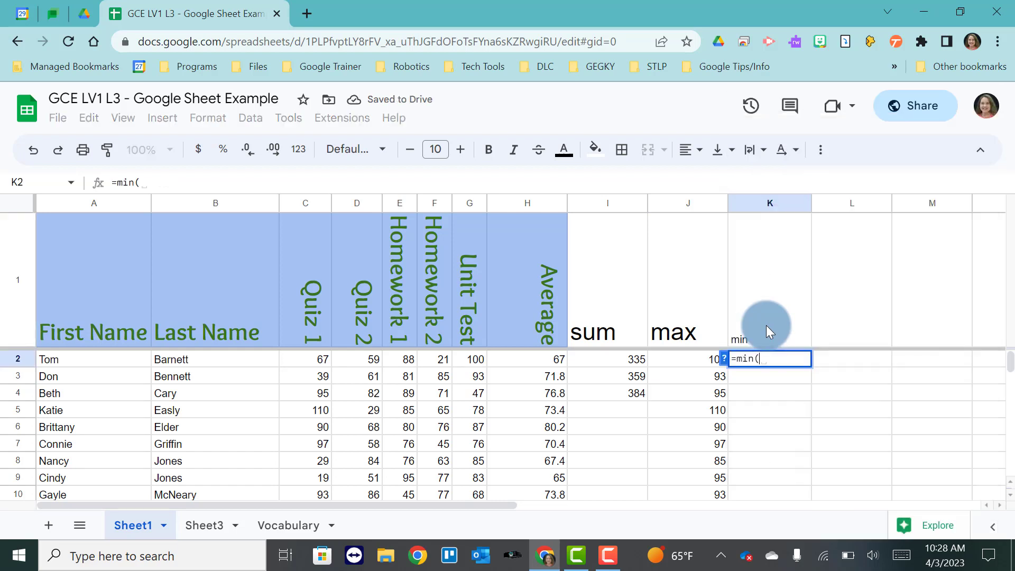
pyautogui.moveTo(329, 360); pyautogui.dragTo(474, 360)
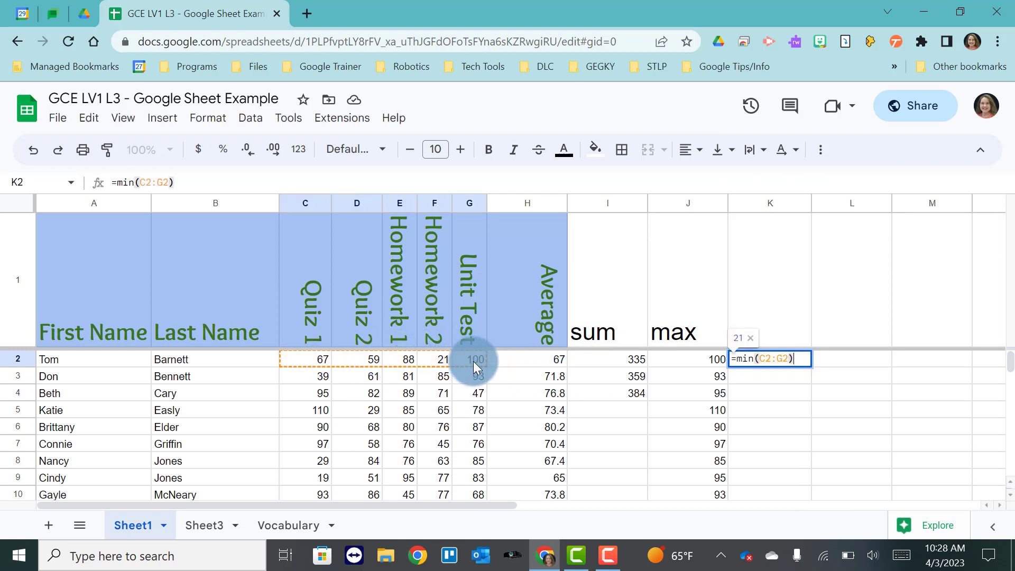
pyautogui.press('Return')
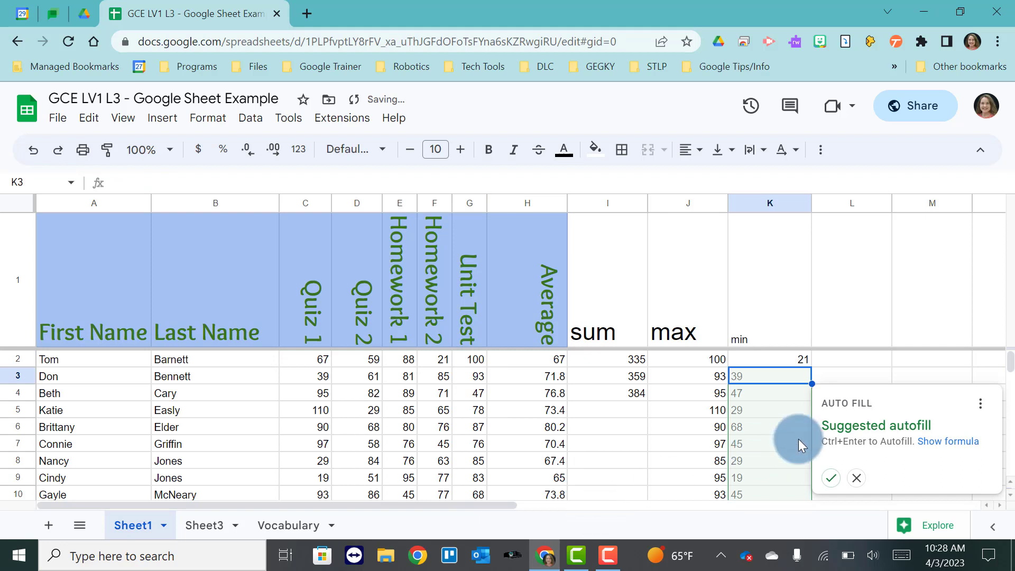
pyautogui.click(830, 477)
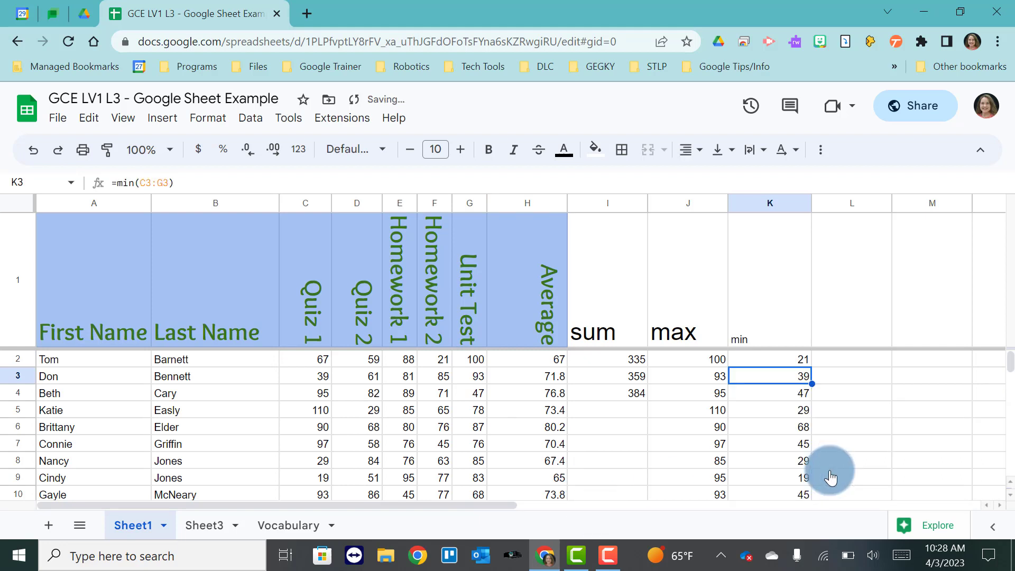
# Step: Enter if as the column header in L1
pyautogui.click(843, 333)
pyautogui.write('if')
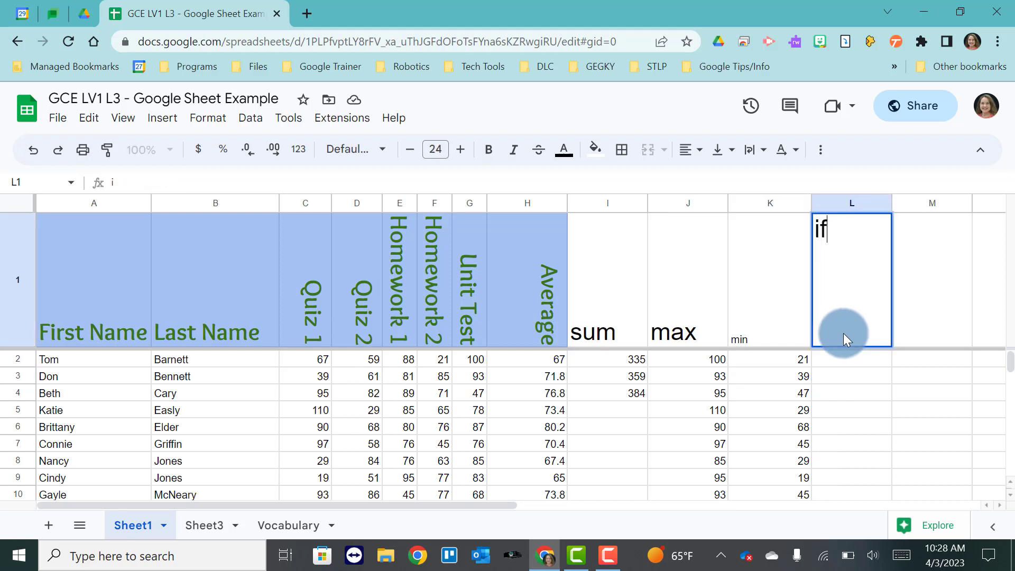
pyautogui.press('Return')
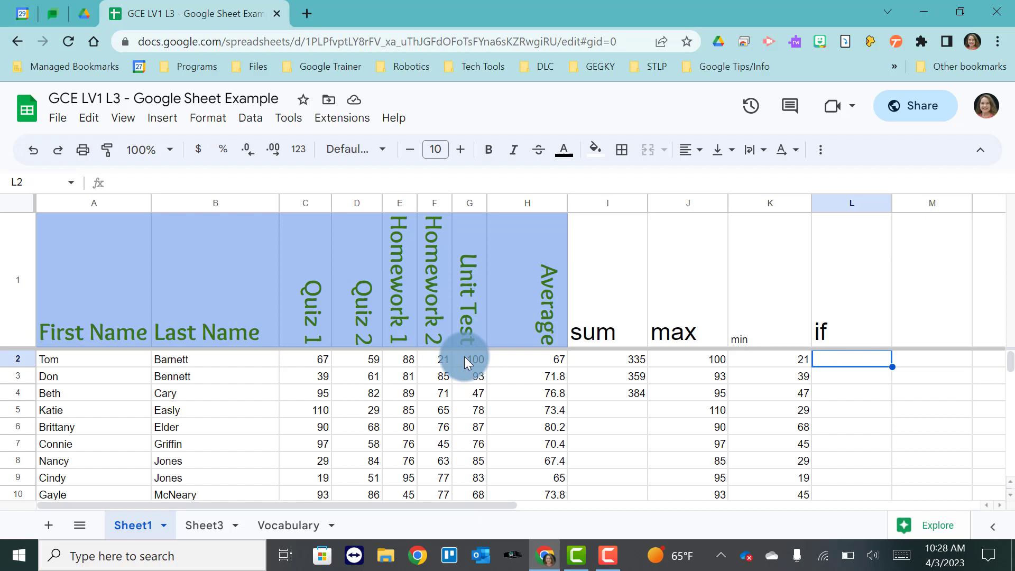
# Step: Start an IF formula in L2 that tests whether unit test score G2>=90 and returns "Treat" when true
pyautogui.write('=')
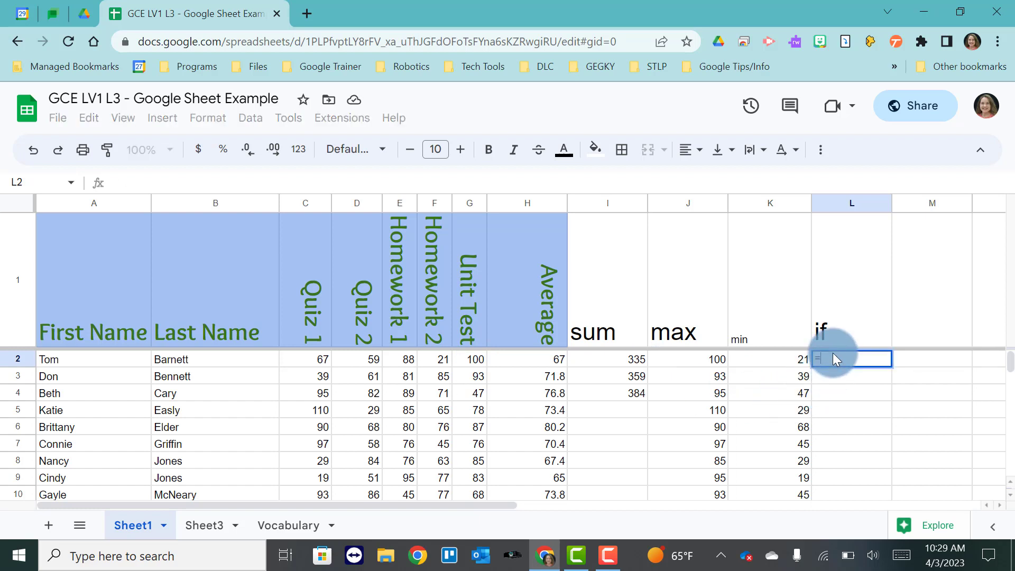
pyautogui.write('if')
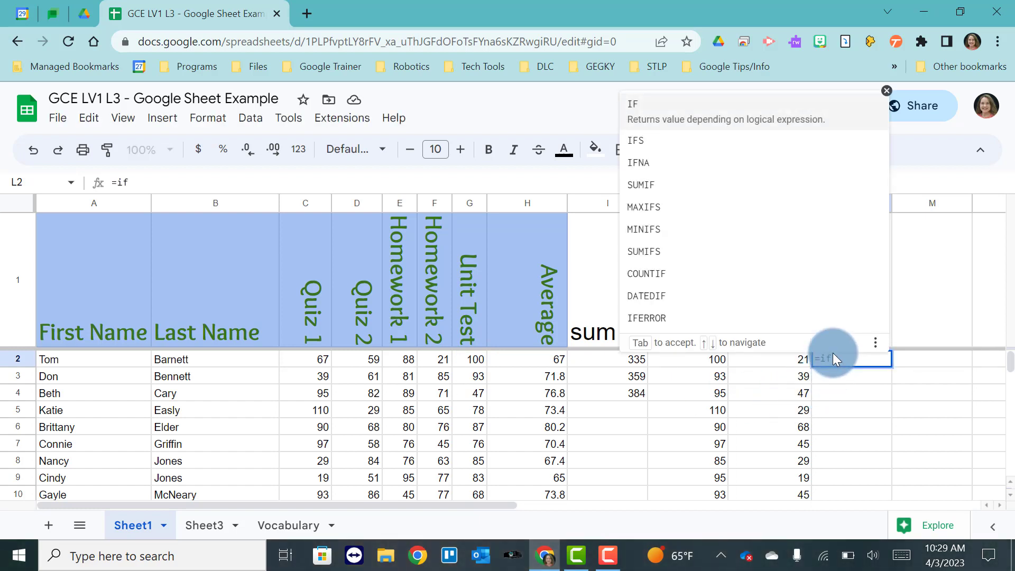
pyautogui.write('(')
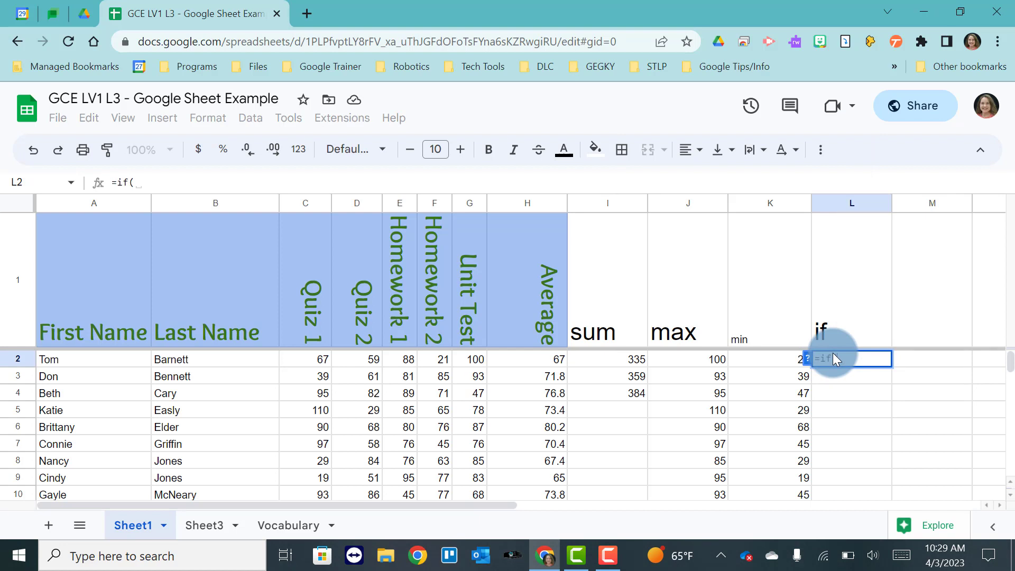
pyautogui.click(476, 358)
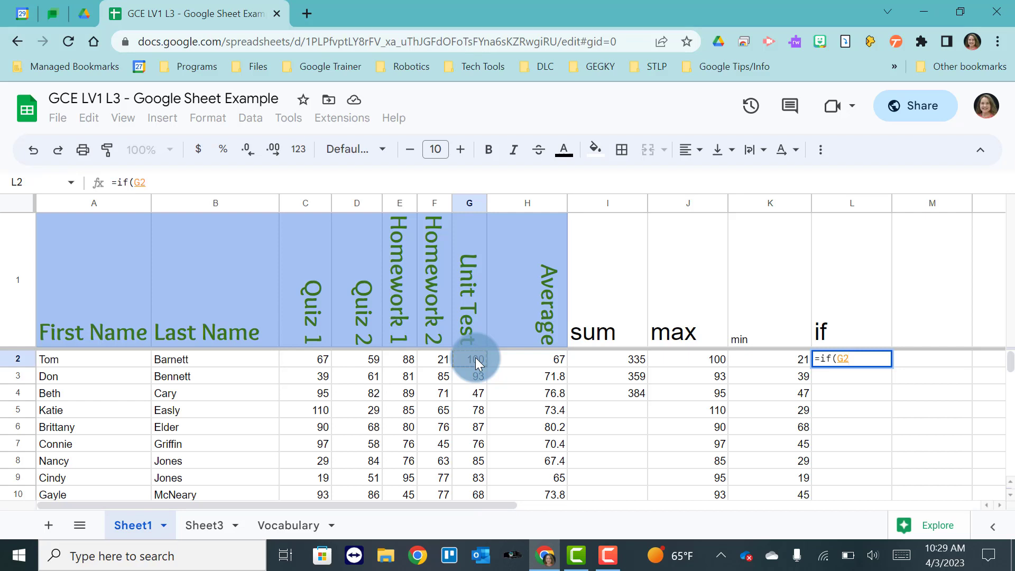
pyautogui.write('>=90')
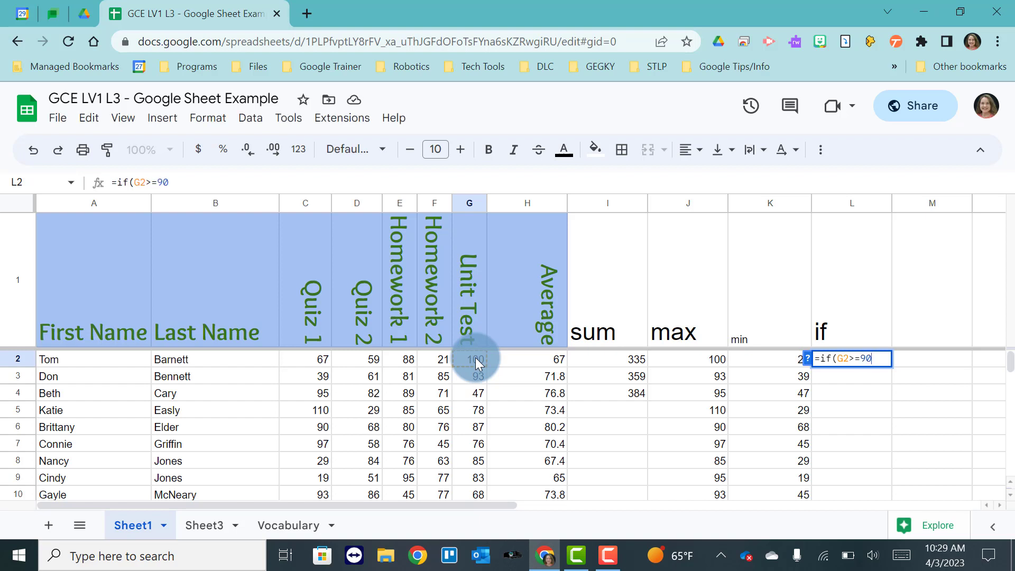
pyautogui.write(',')
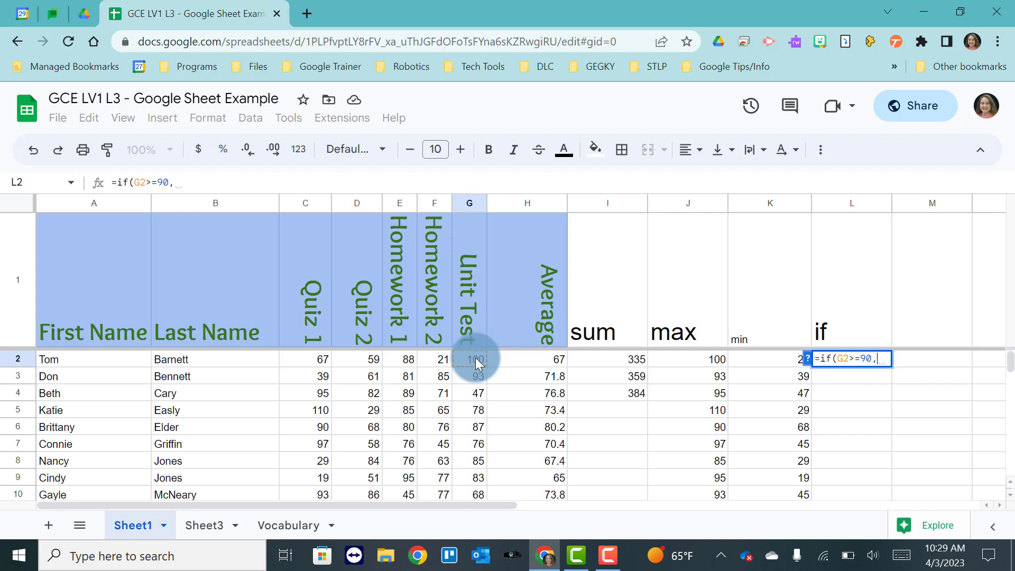
pyautogui.write('"')
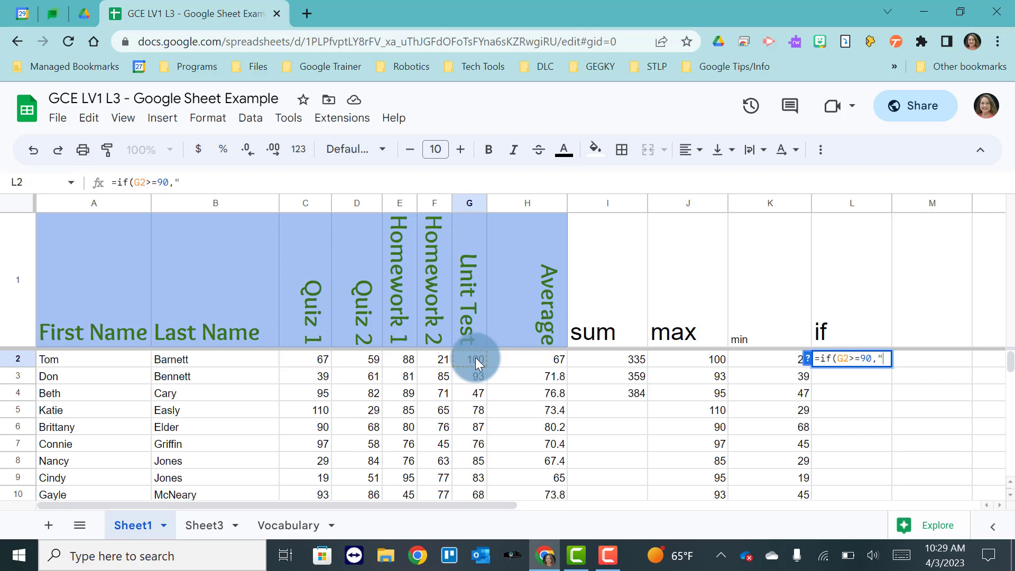
pyautogui.write('Trea')
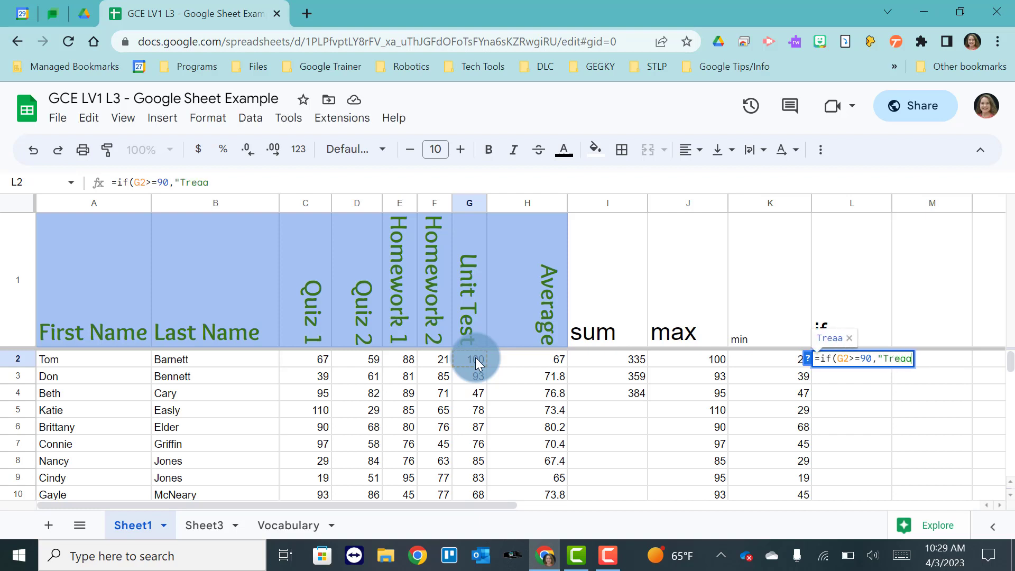
pyautogui.write('t"')
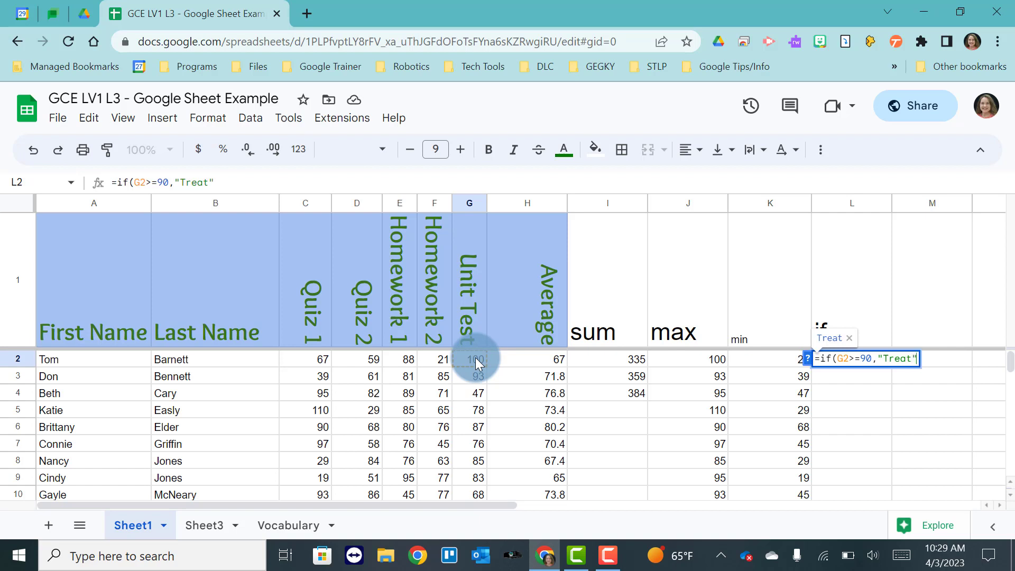
pyautogui.write(',')
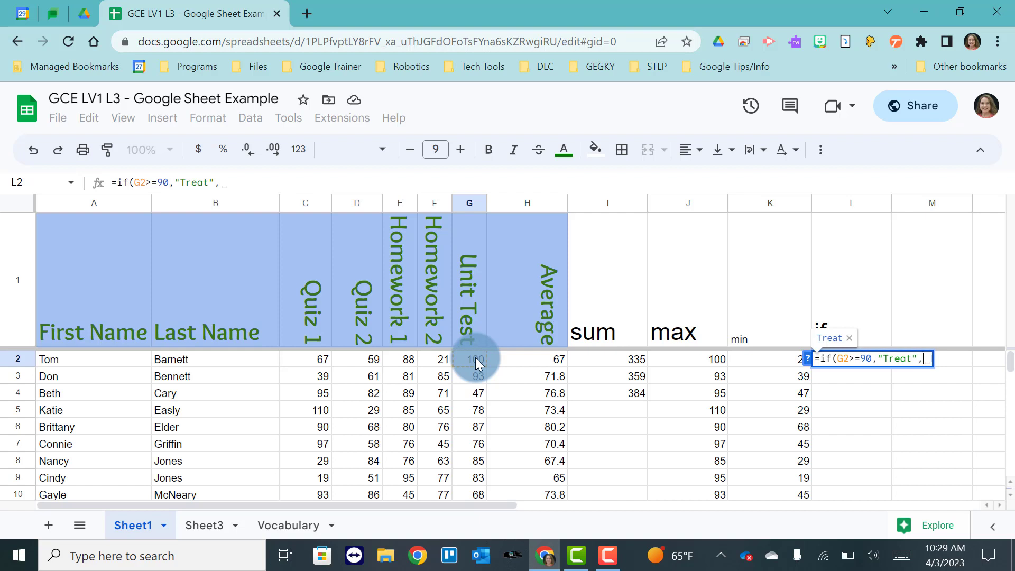
# Step: Complete the L2 formula with "No Treat" as the false result and accept the suggested autofill for the remaining rows
pyautogui.press('BackSpace')
pyautogui.write('"')
pyautogui.write('Not')
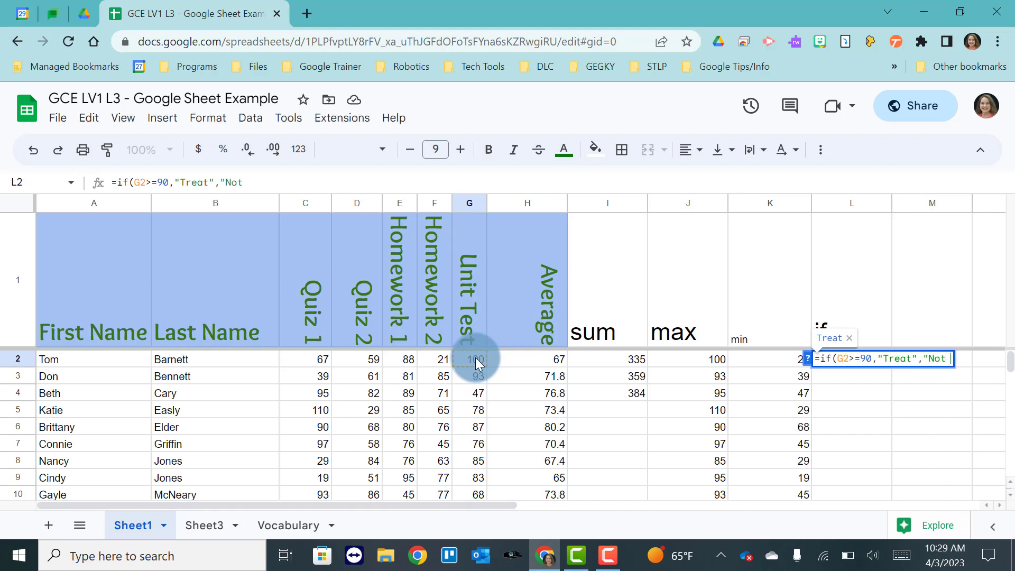
pyautogui.press('BackSpace')
pyautogui.write('Treat"')
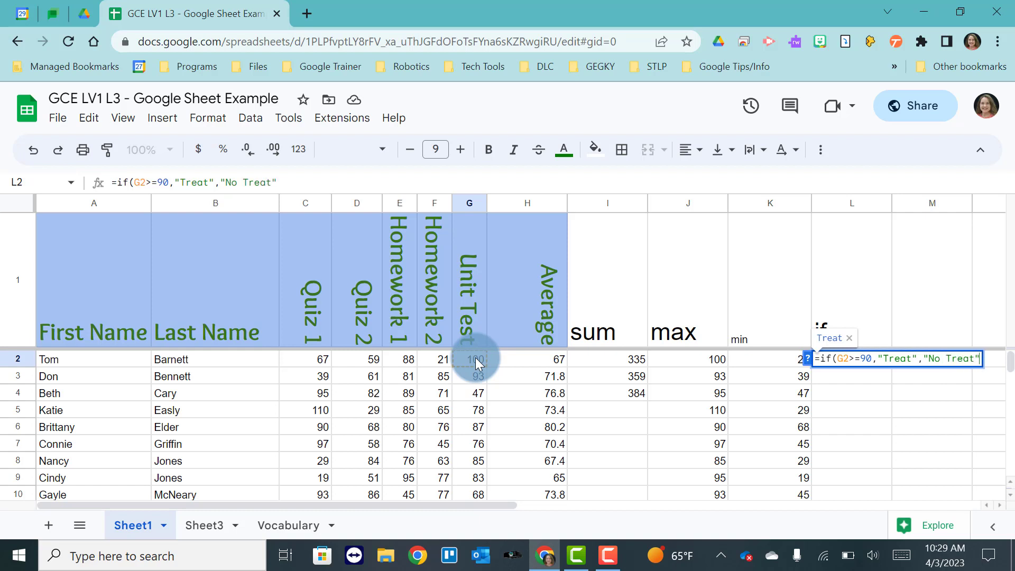
pyautogui.press('Return')
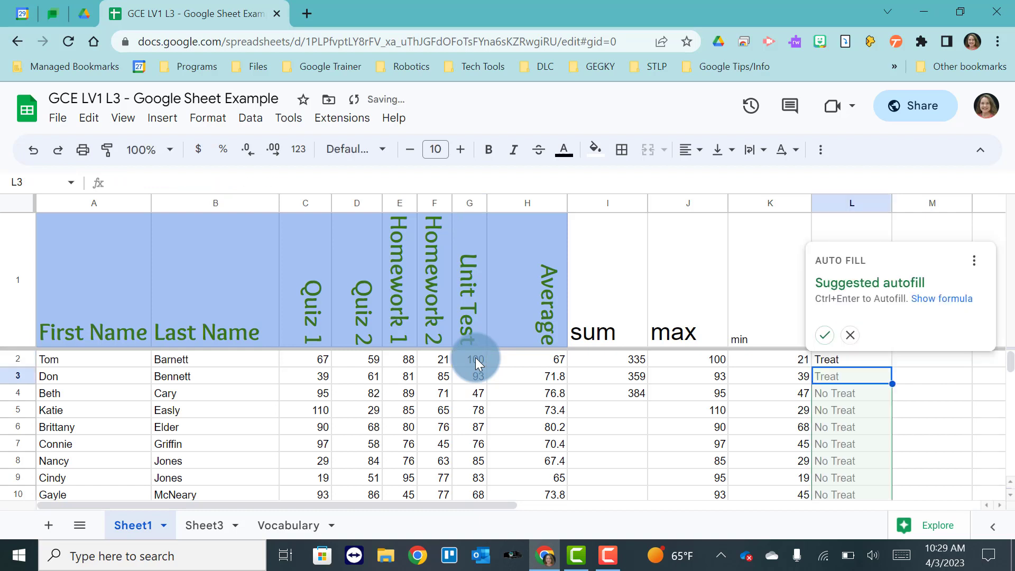
pyautogui.click(823, 338)
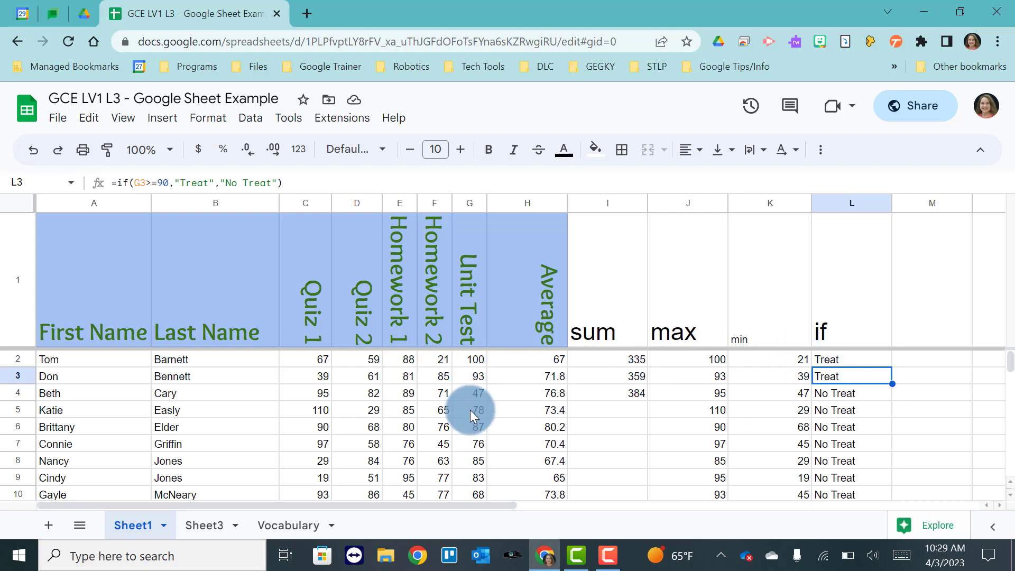
pyautogui.scroll(-3, 857, 446)
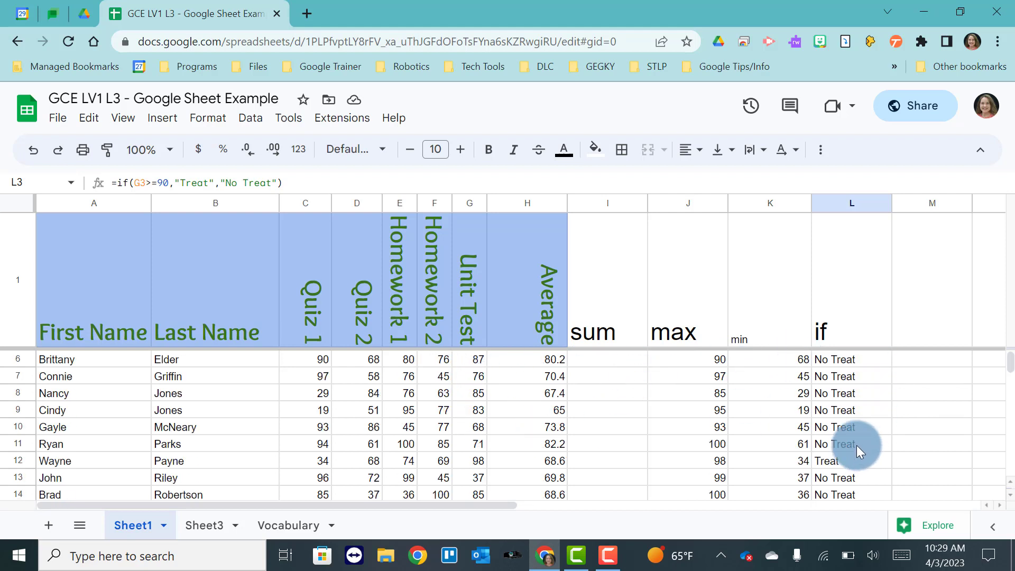
pyautogui.scroll(3, 857, 445)
pyautogui.scroll(1, 857, 445)
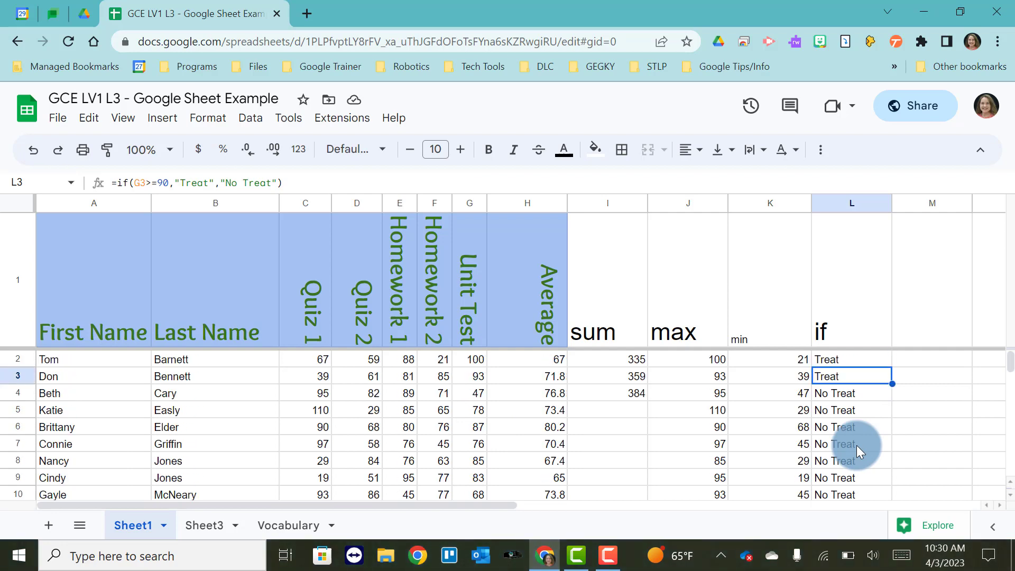
# Step: Insert the current date in N1 with =today()
pyautogui.hscroll(3, 857, 445)
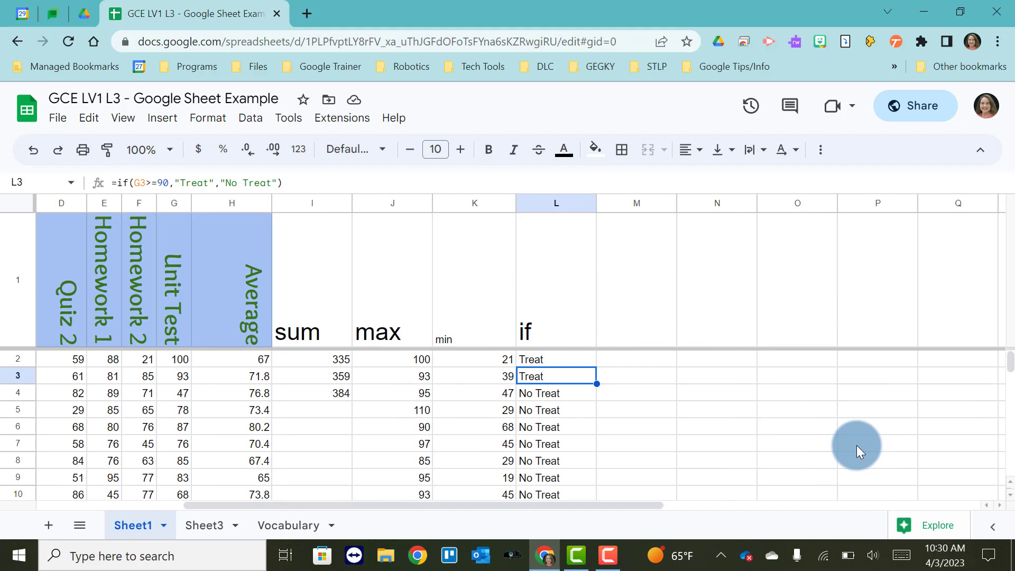
pyautogui.click(731, 328)
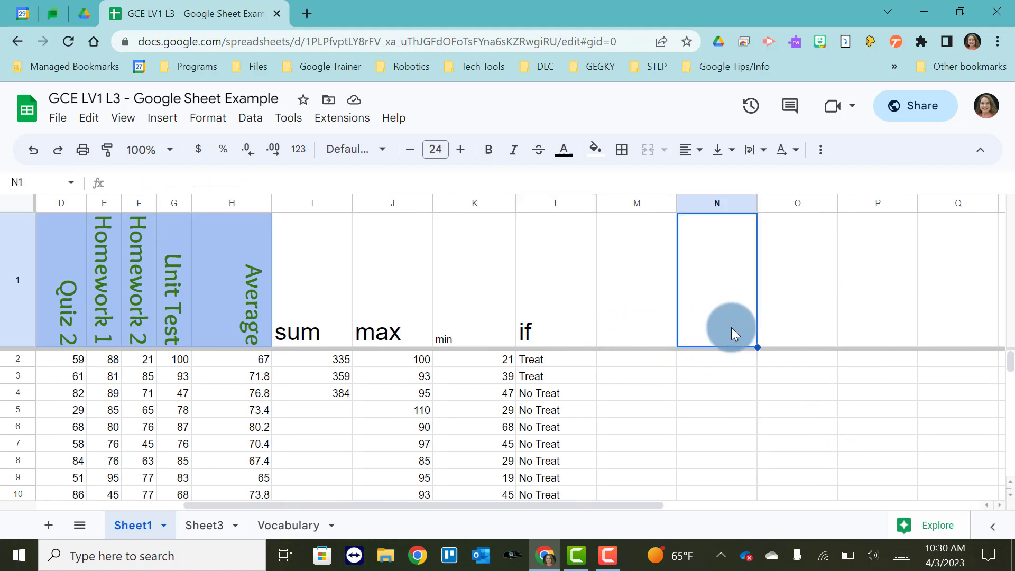
pyautogui.write('=today')
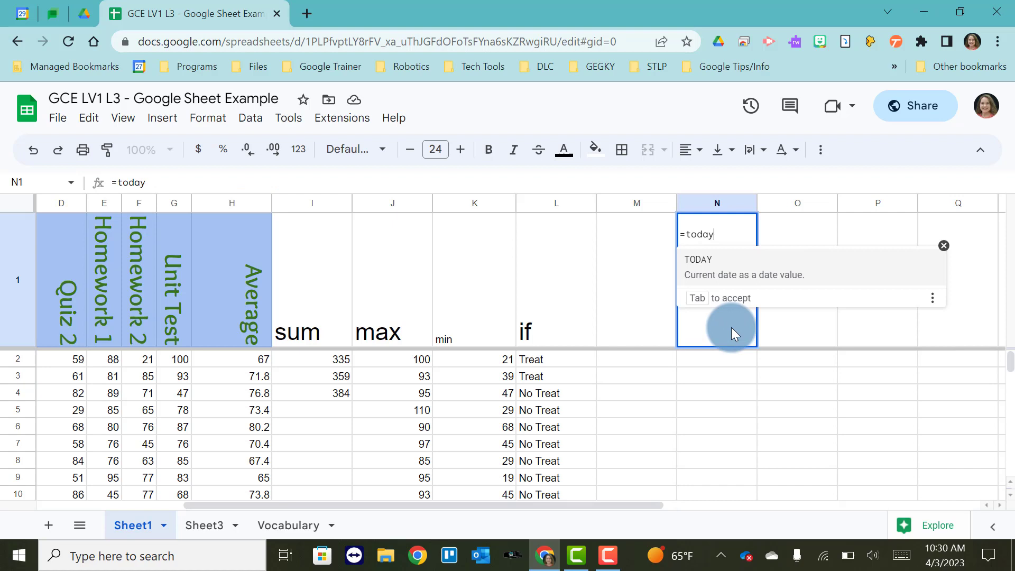
pyautogui.write('()')
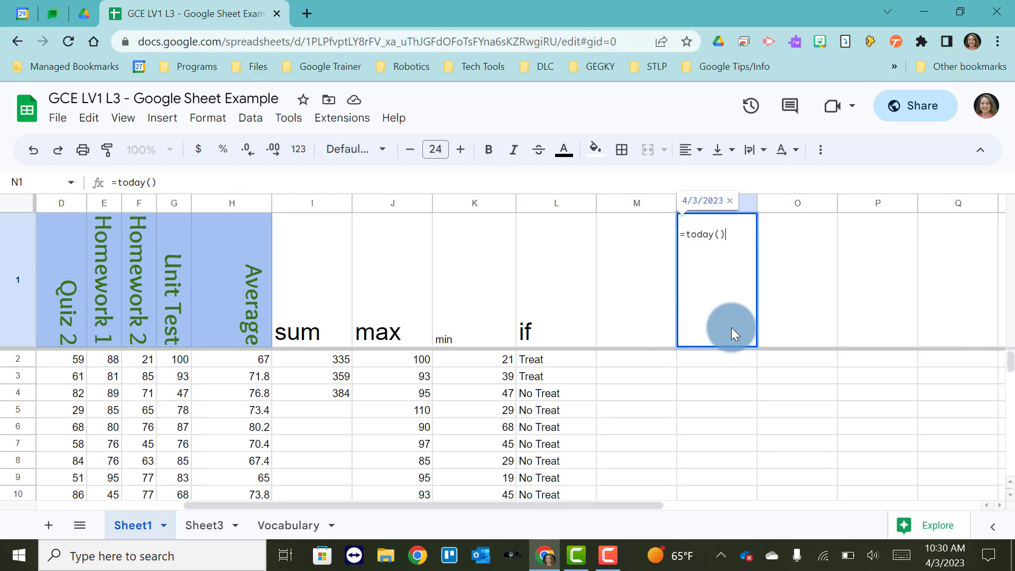
pyautogui.press('Return')
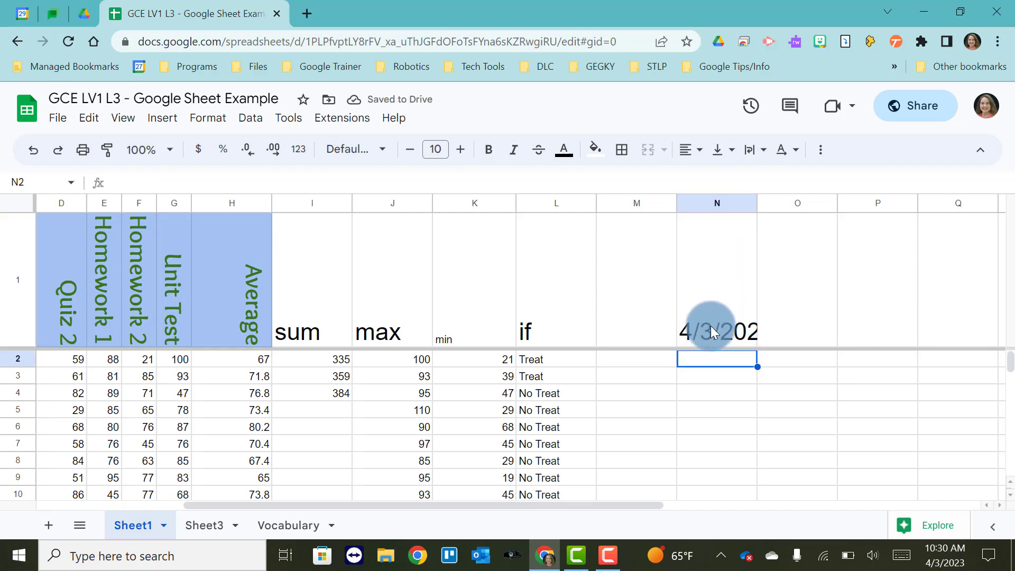
# Step: Set the font size of cell N1 to 10
pyautogui.click(711, 326)
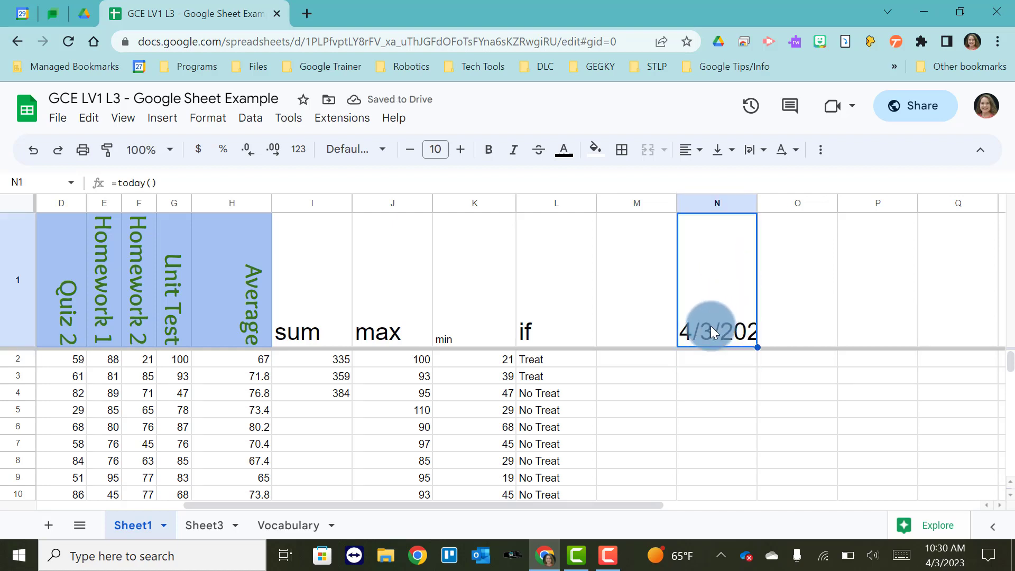
pyautogui.click(441, 148)
pyautogui.click(444, 288)
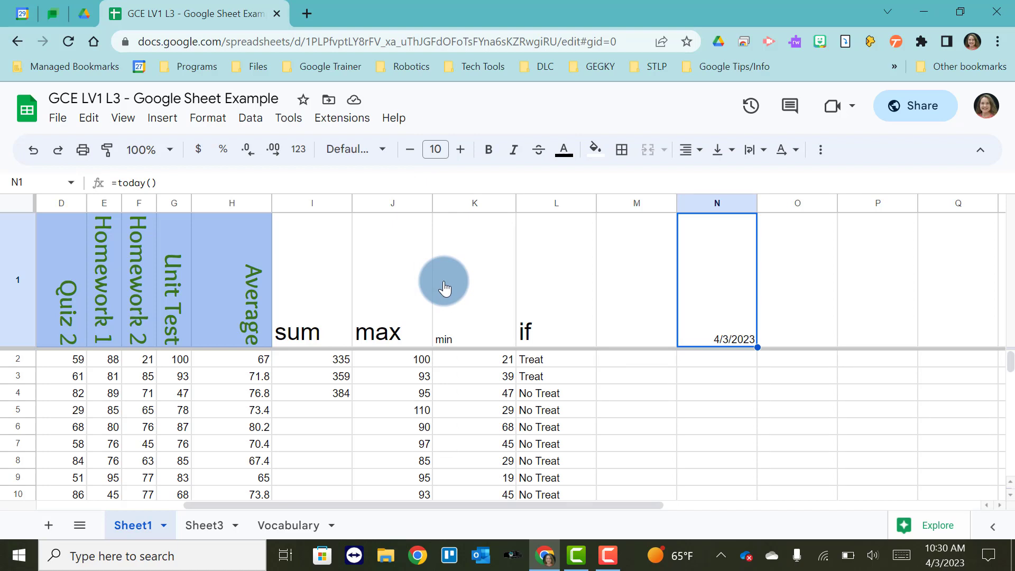
# Step: Replace the contents of N1 with =now() for the current date and time
pyautogui.write('+')
pyautogui.press('BackSpace')
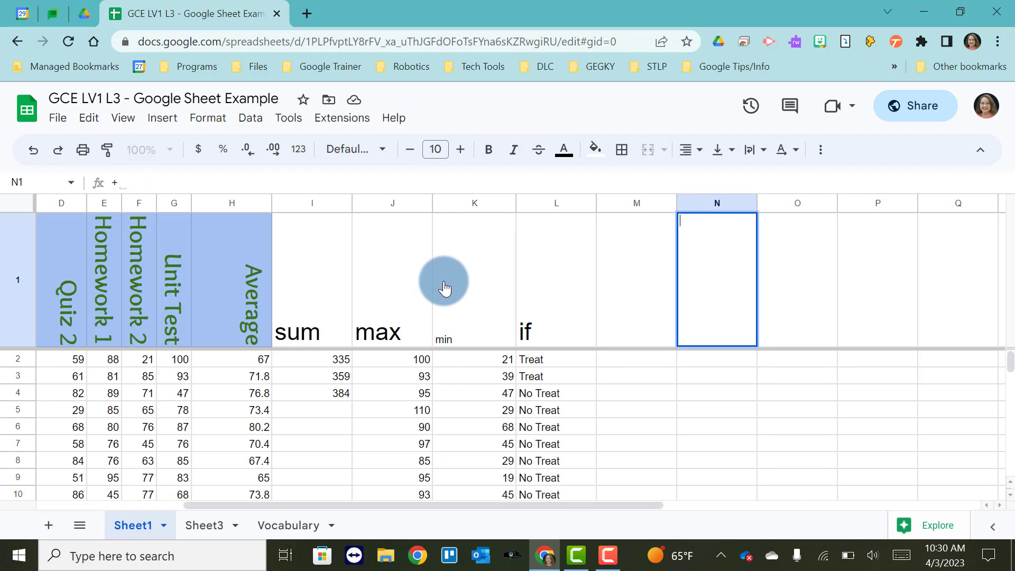
pyautogui.write('=now()')
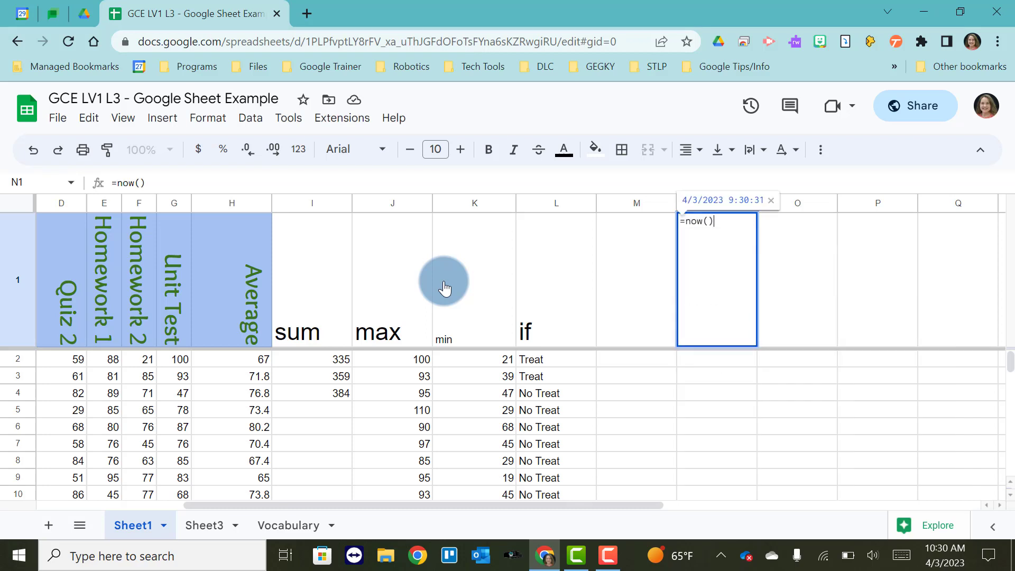
pyautogui.press('Return')
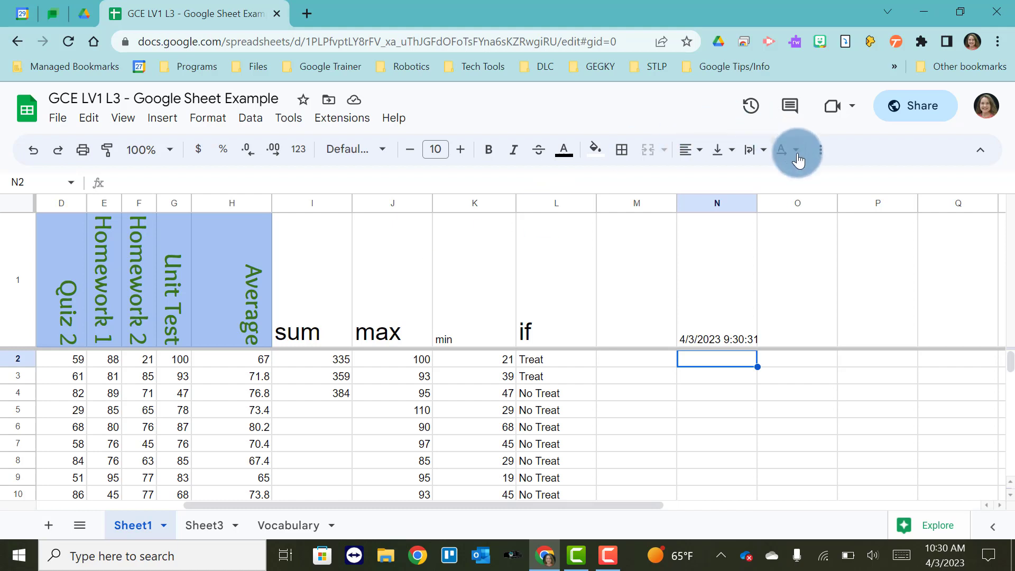
# Step: Examine the list of available spreadsheet functions and its categories, from SUM and AVERAGE through Database and Financial to Web
pyautogui.click(821, 155)
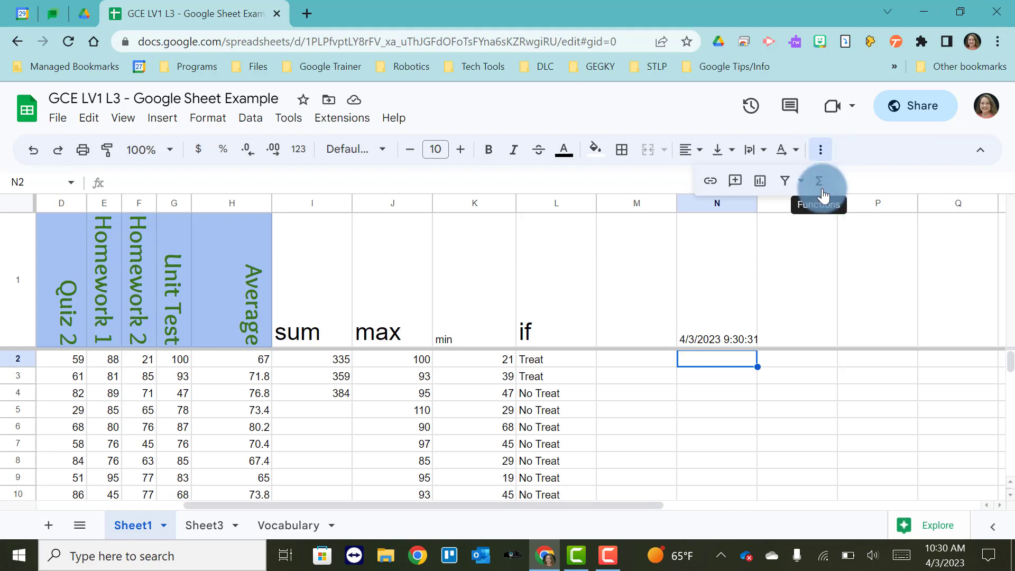
pyautogui.click(820, 183)
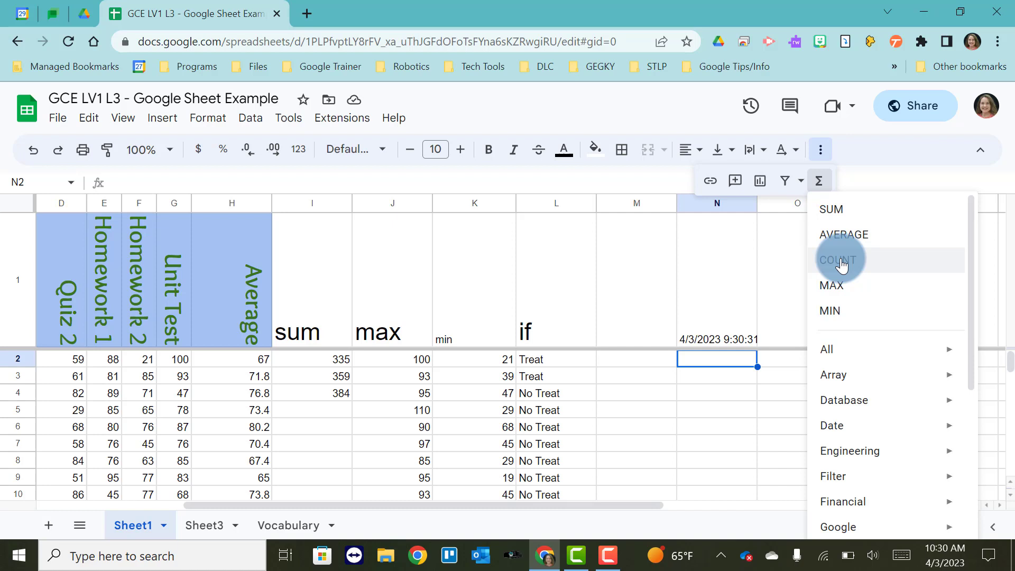
pyautogui.scroll(-1, 844, 400)
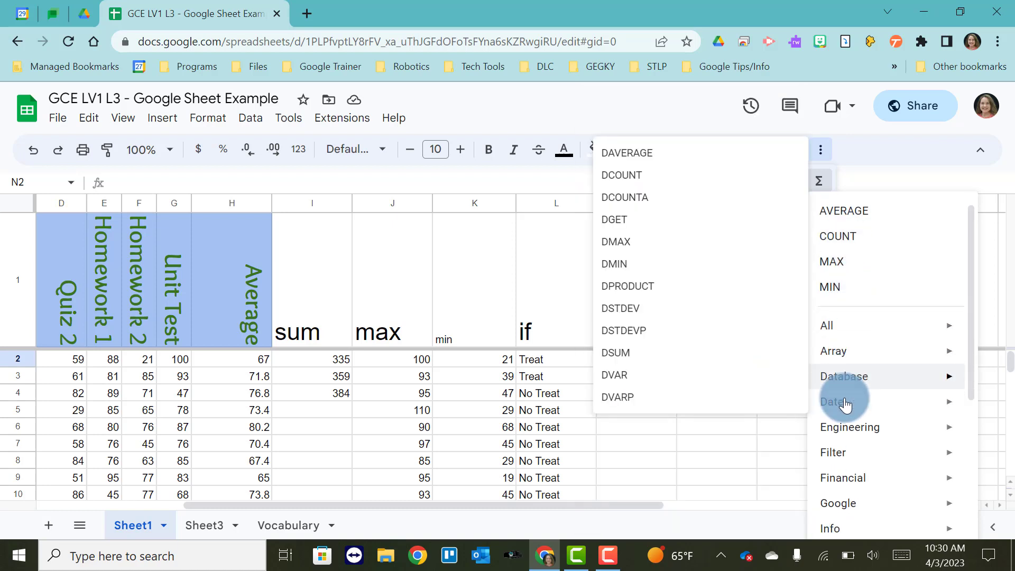
pyautogui.scroll(-2, 845, 405)
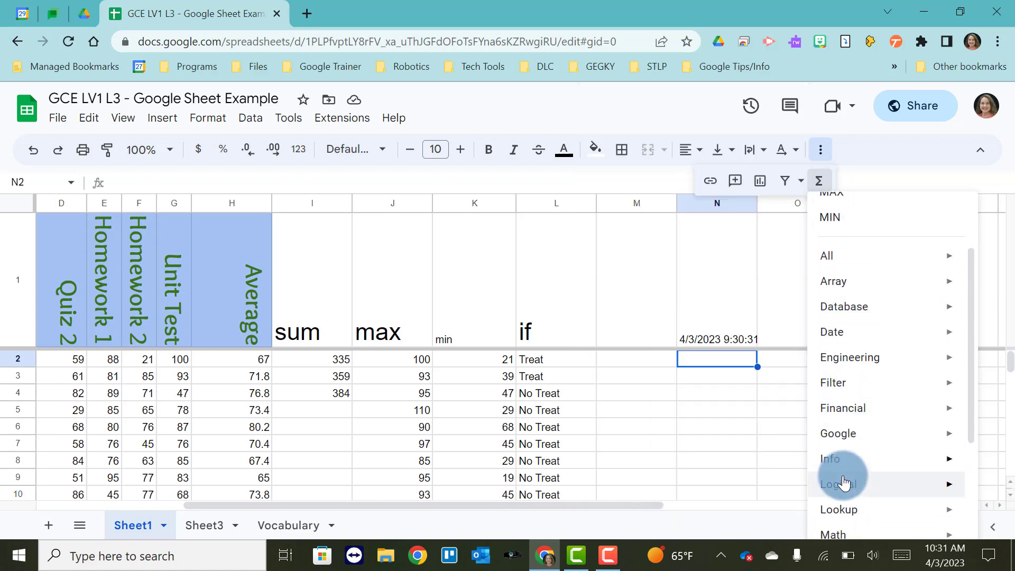
pyautogui.moveTo(835, 514)
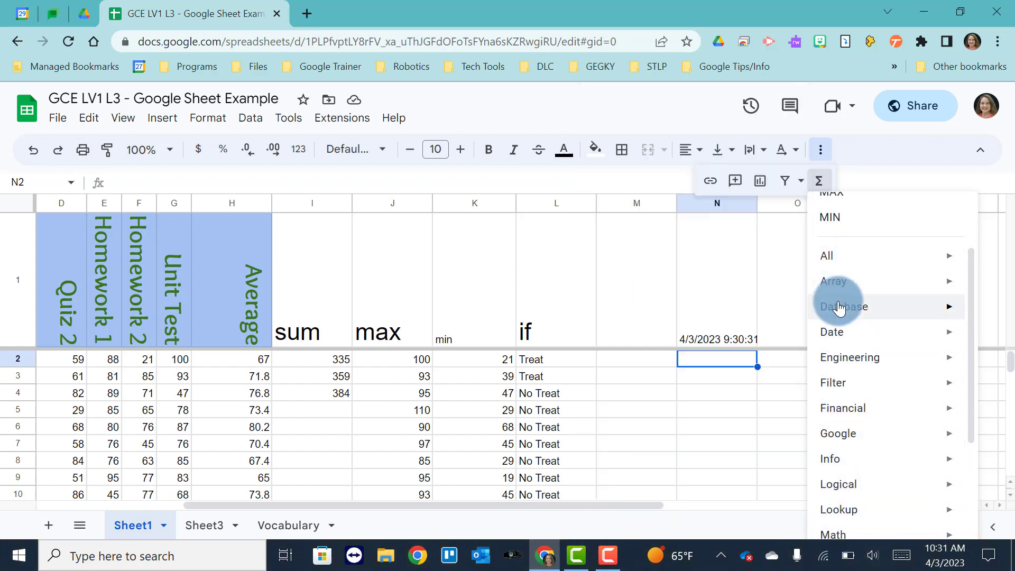
pyautogui.moveTo(840, 308)
pyautogui.scroll(-3, 840, 308)
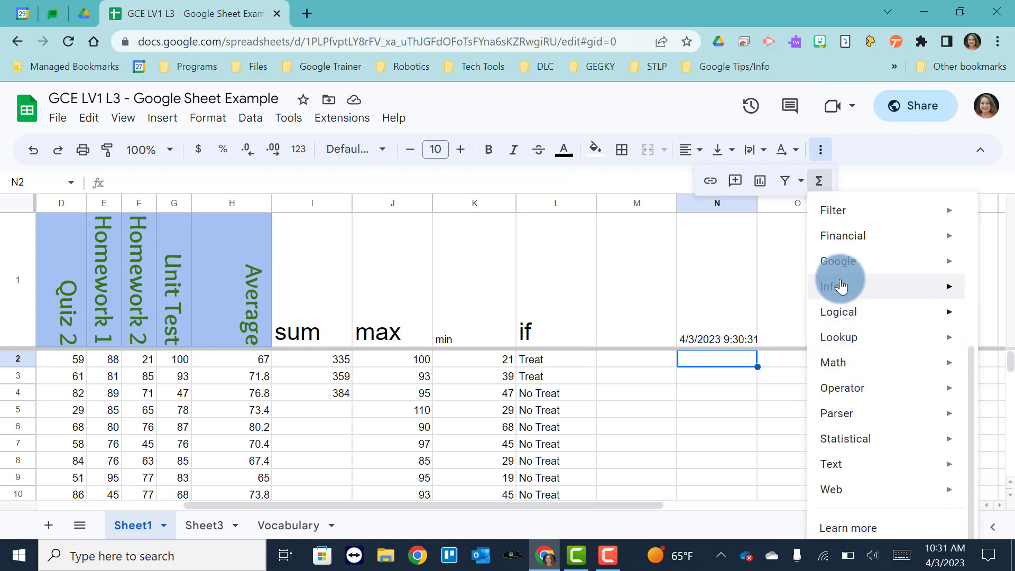
pyautogui.moveTo(841, 235)
pyautogui.scroll(3, 842, 236)
pyautogui.scroll(3, 841, 235)
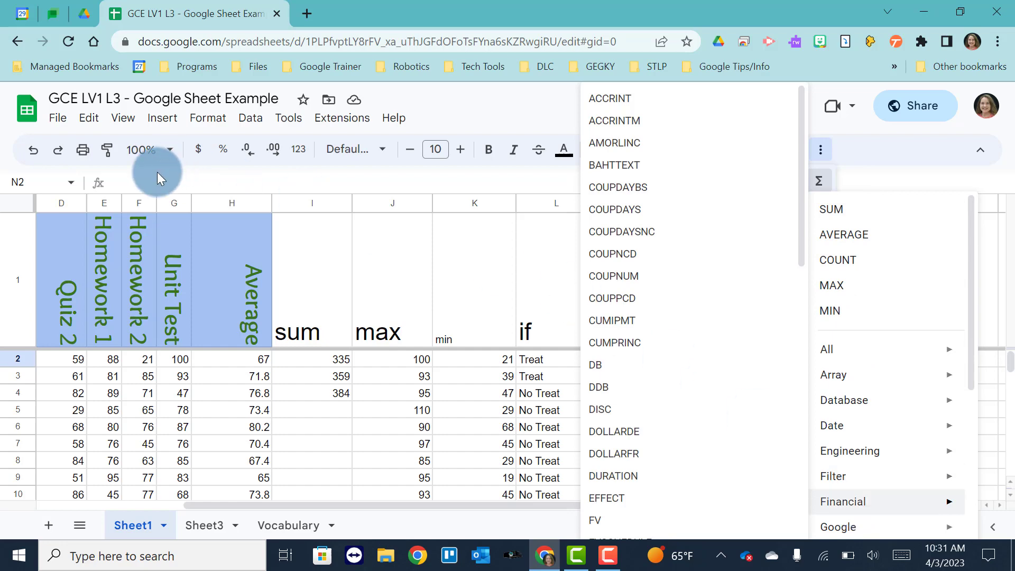
# Step: Find the alternative way to insert a function, look through the Math functions, and leave without choosing one
pyautogui.click(284, 122)
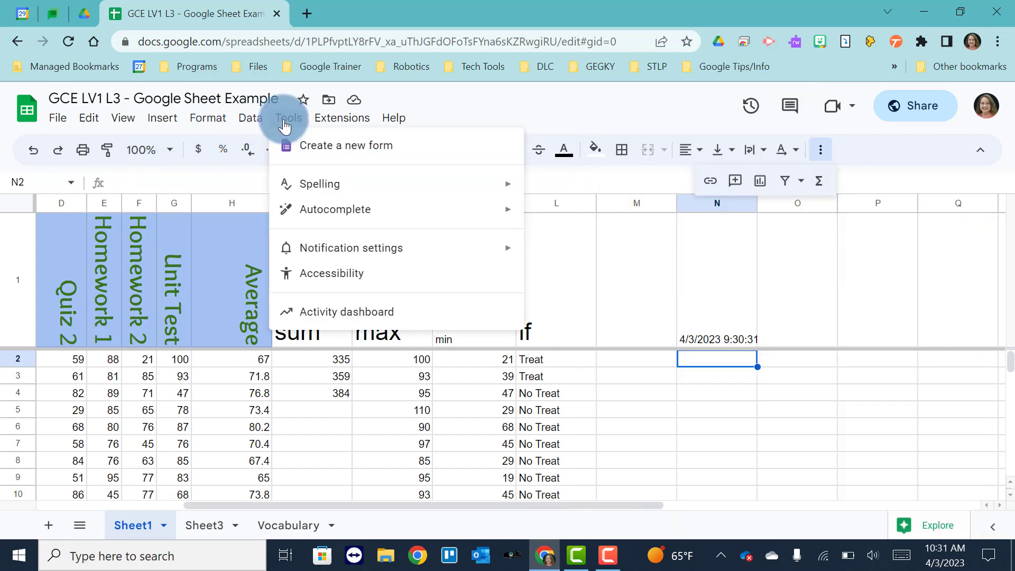
pyautogui.moveTo(202, 126)
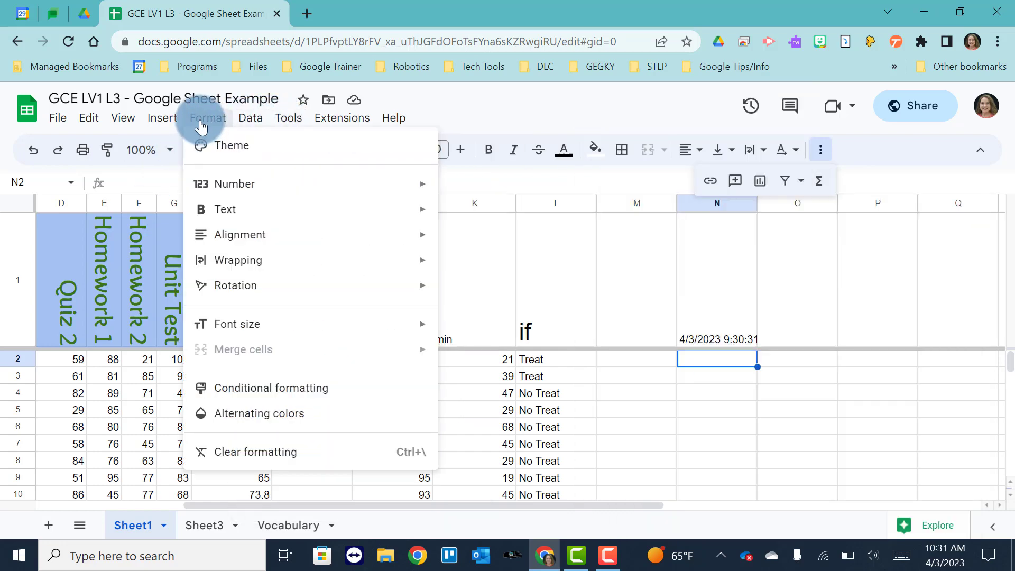
pyautogui.moveTo(162, 121)
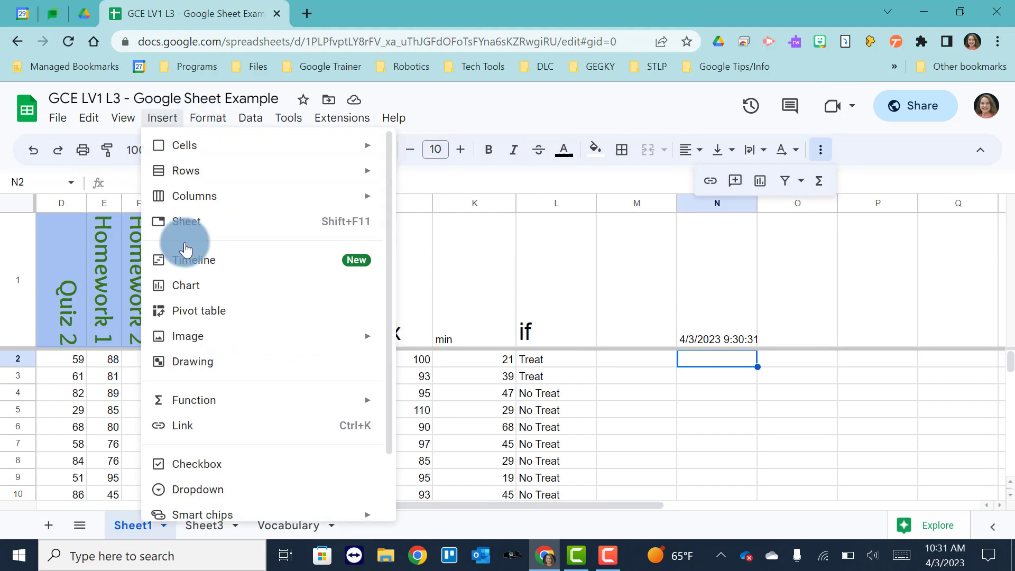
pyautogui.click(195, 406)
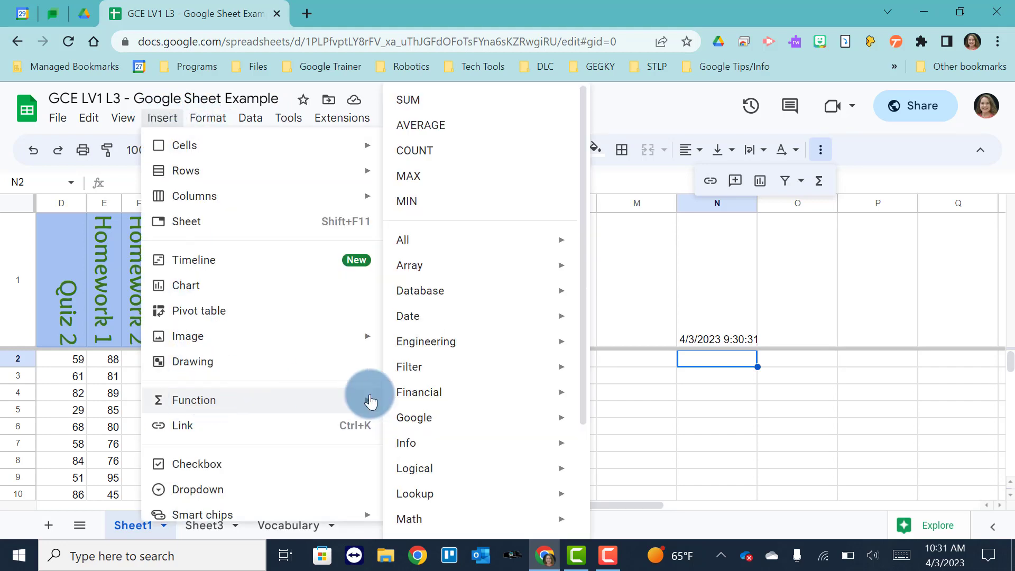
pyautogui.moveTo(454, 520)
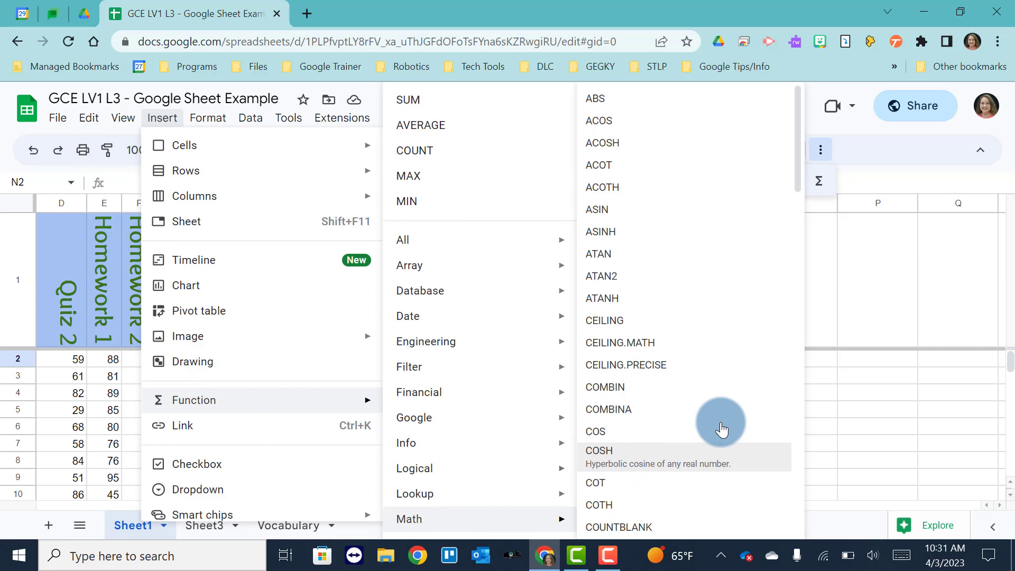
pyautogui.click(849, 416)
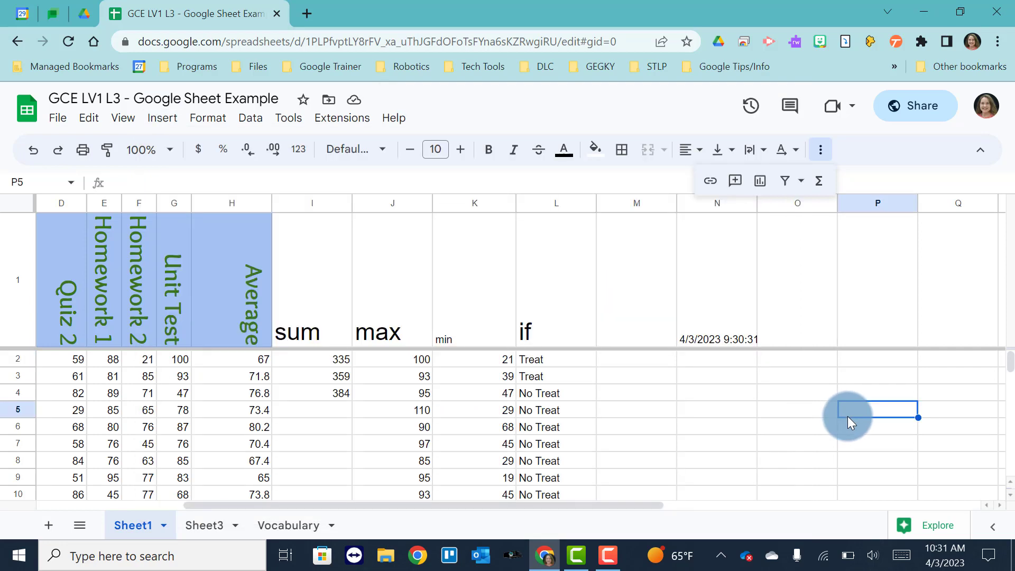